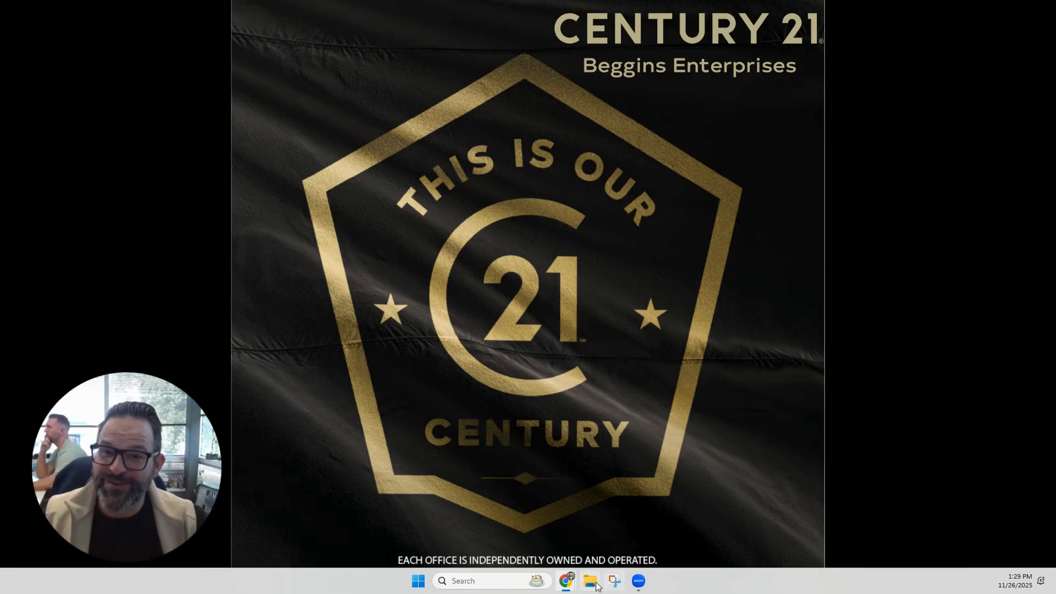
Step: Switch to the MoxiEngage browser window and open the Emails section of Rise
mouse_move(566, 581)
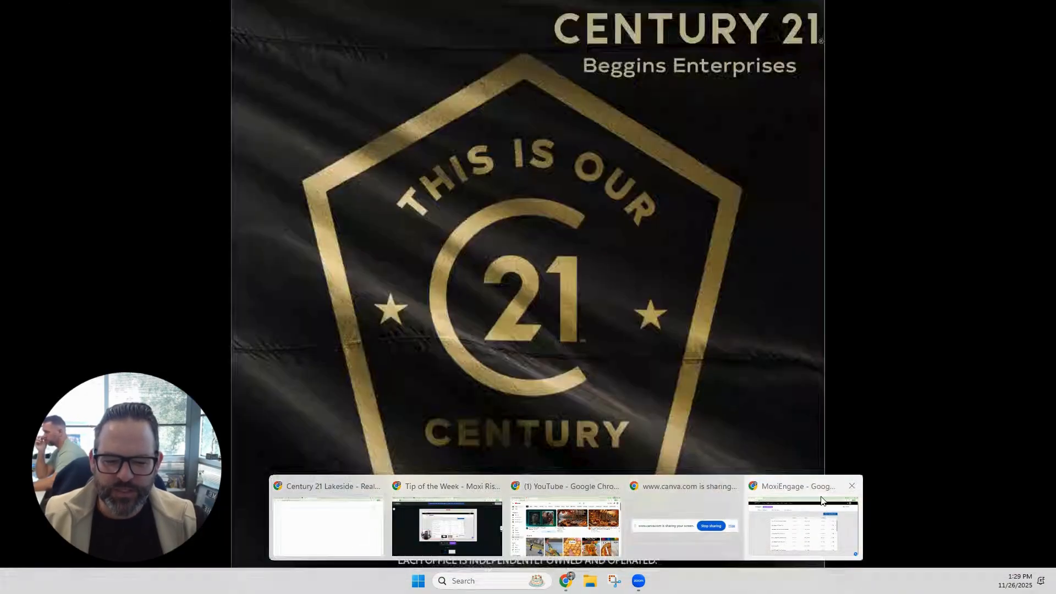
left_click(829, 477)
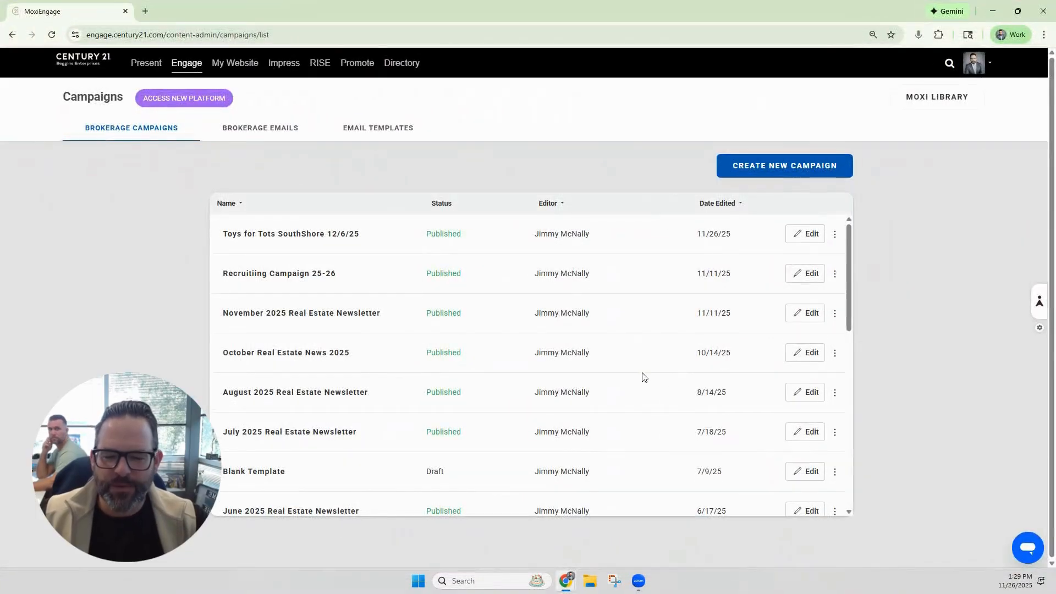
left_click(317, 65)
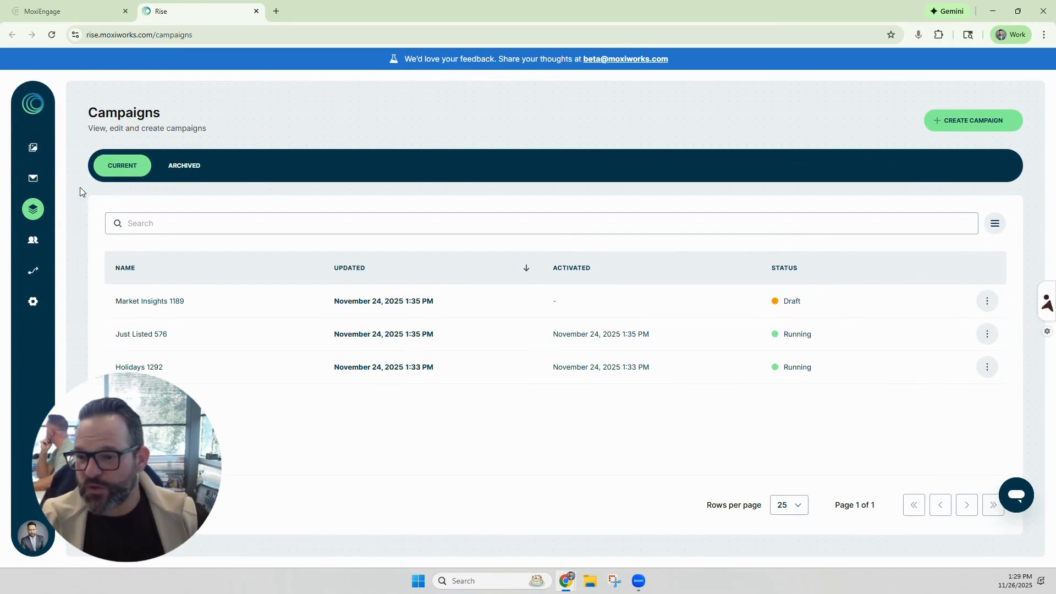
left_click(32, 182)
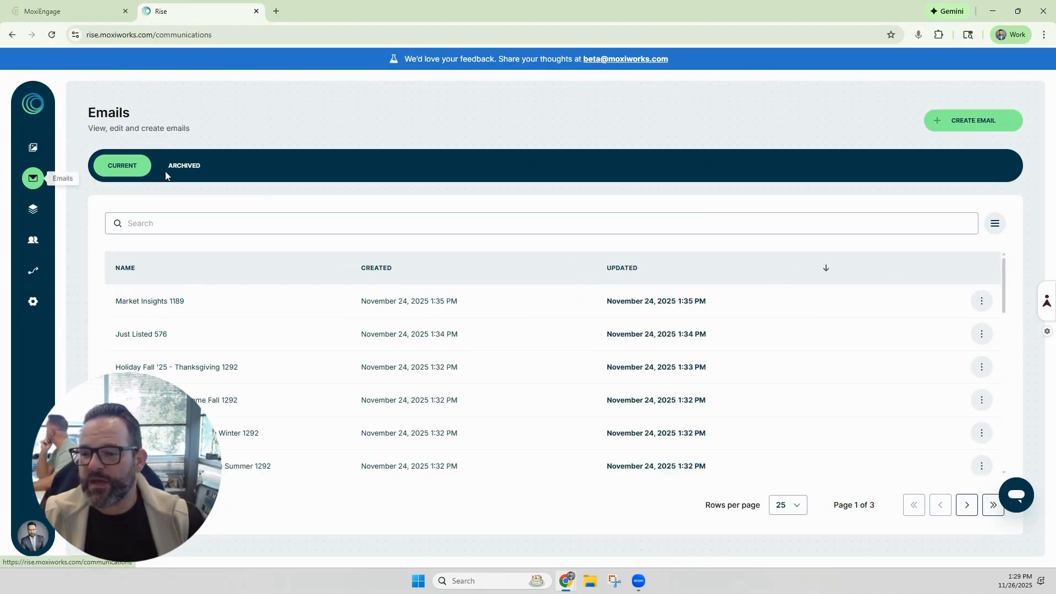
Step: Start a new email based on the Century 21 - Base Template layout
left_click(961, 126)
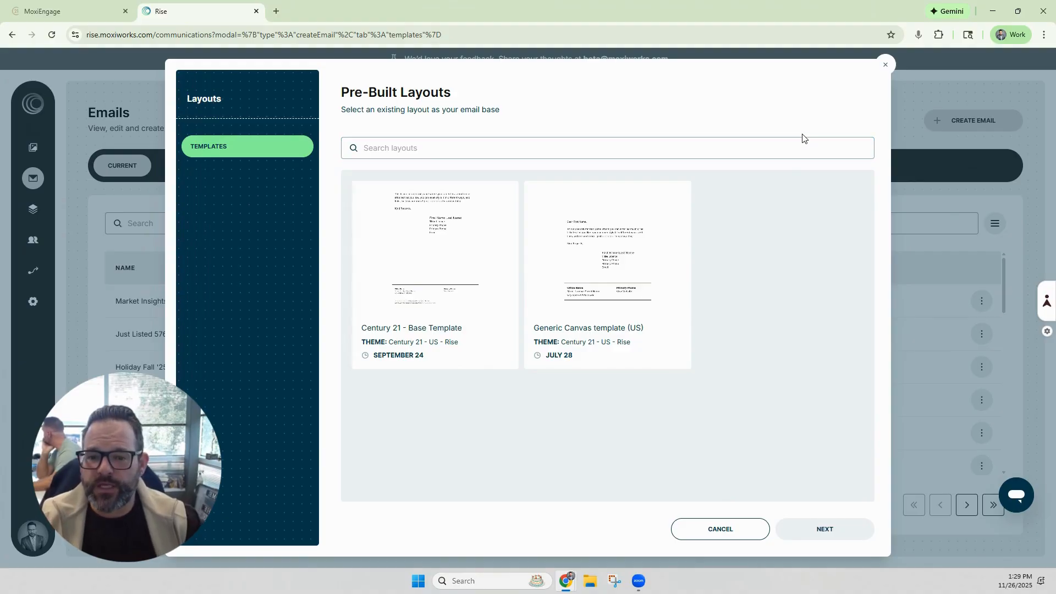
left_click(456, 265)
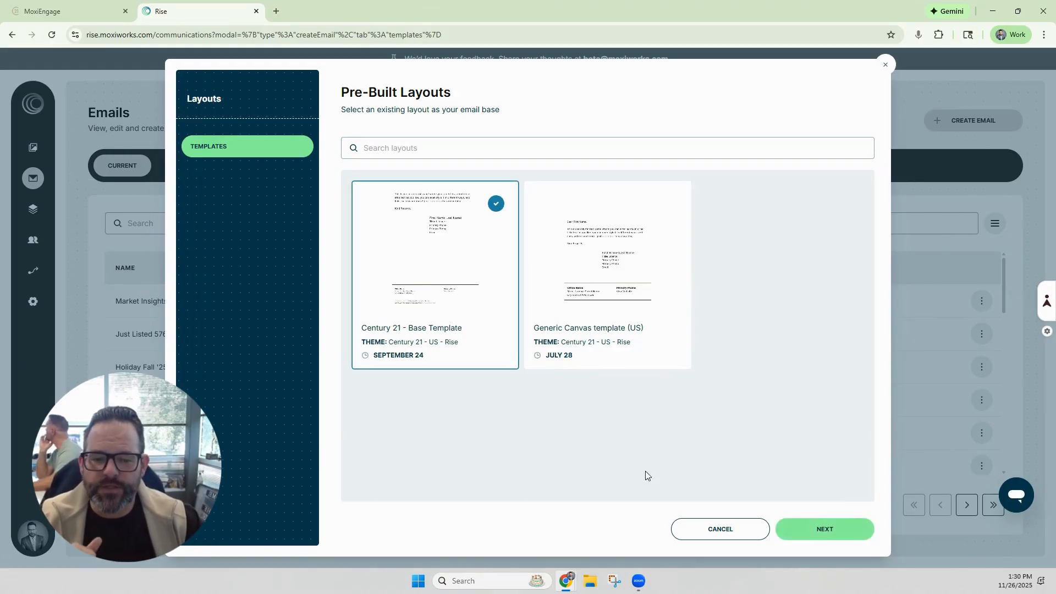
left_click(825, 531)
Step: Name the new email Toys for Tots and confirm
left_click(558, 312)
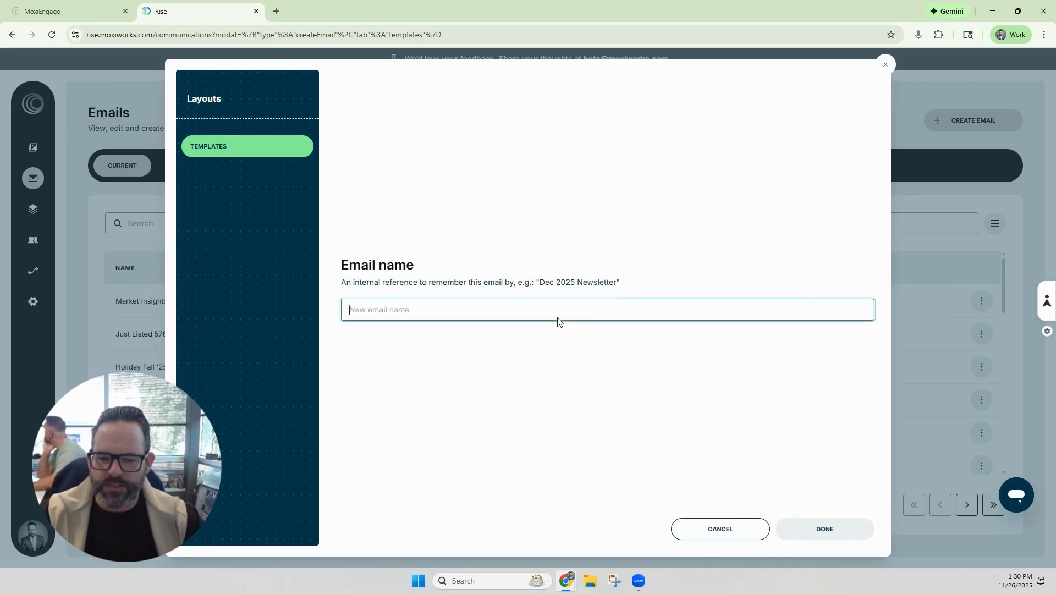
type("Toys for Tots")
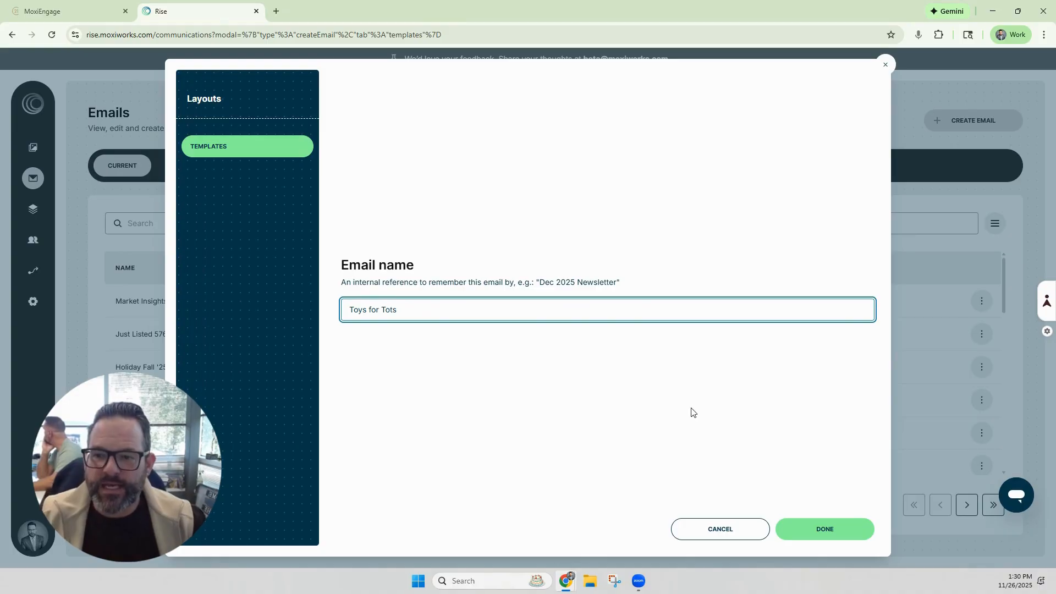
left_click(803, 531)
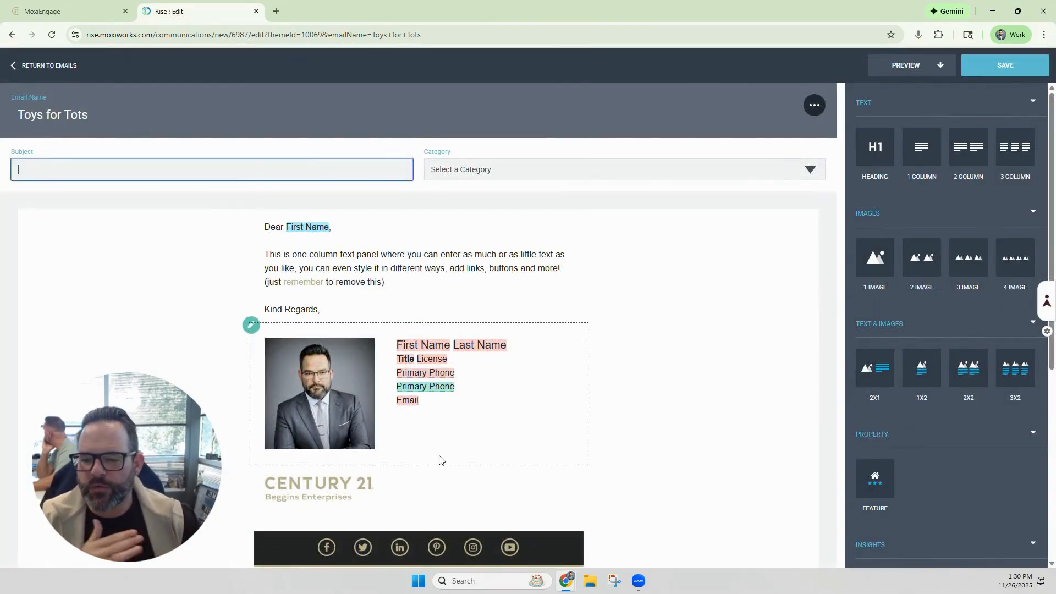
Step: Add a Heading block to the email between the greeting text and the signature
scroll(440, 376, "down", 1)
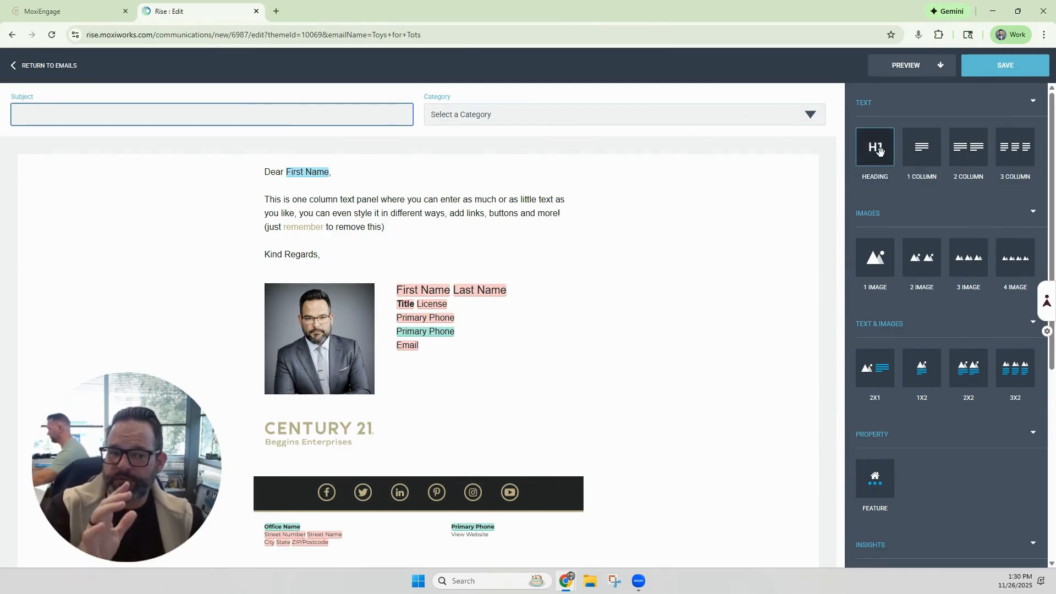
scroll(904, 372, "down", 2)
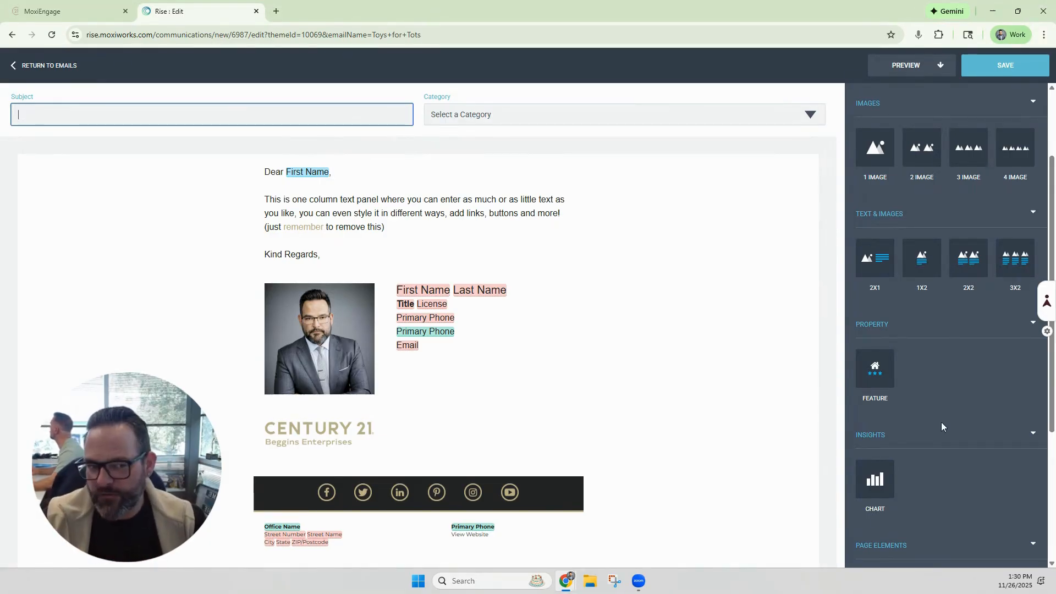
scroll(950, 384, "up", 2)
mouse_move(874, 147)
left_mouse_down()
mouse_move(666, 175)
mouse_move(390, 159)
mouse_move(368, 280)
mouse_move(423, 266)
mouse_move(389, 264)
mouse_move(387, 388)
mouse_move(389, 263)
mouse_move(389, 272)
left_mouse_up()
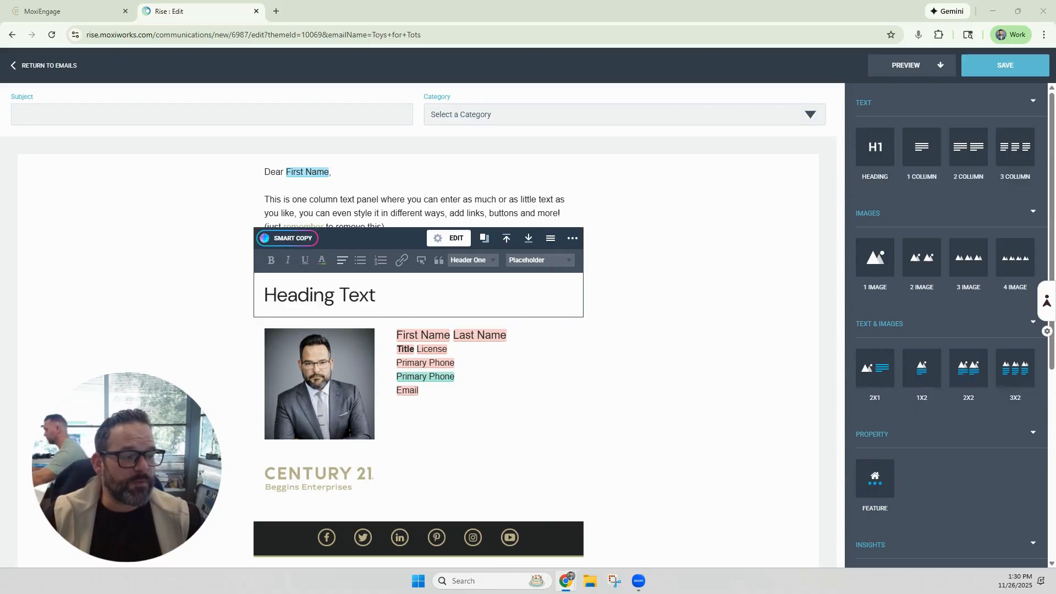
Step: Replace the heading with the pasted title "Toys for Tots Event – Marketing Assets Ready for You to Share!" and center it
key("ctrl+shift+Left")
key("ctrl+shift+Left")
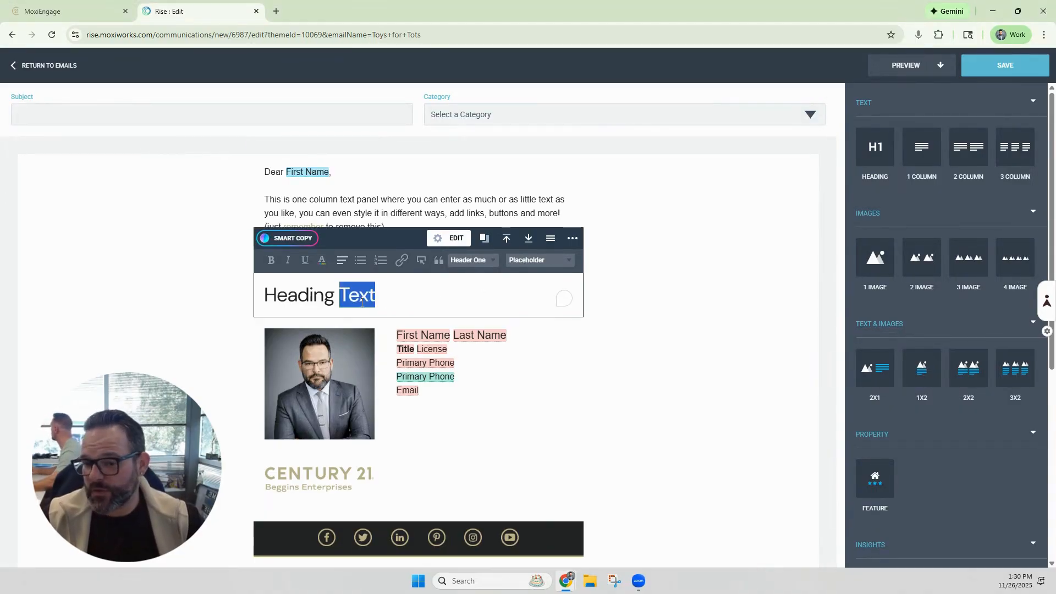
type("🎁 Toys for Tots Event – Marketing Assets Ready for You to Share!")
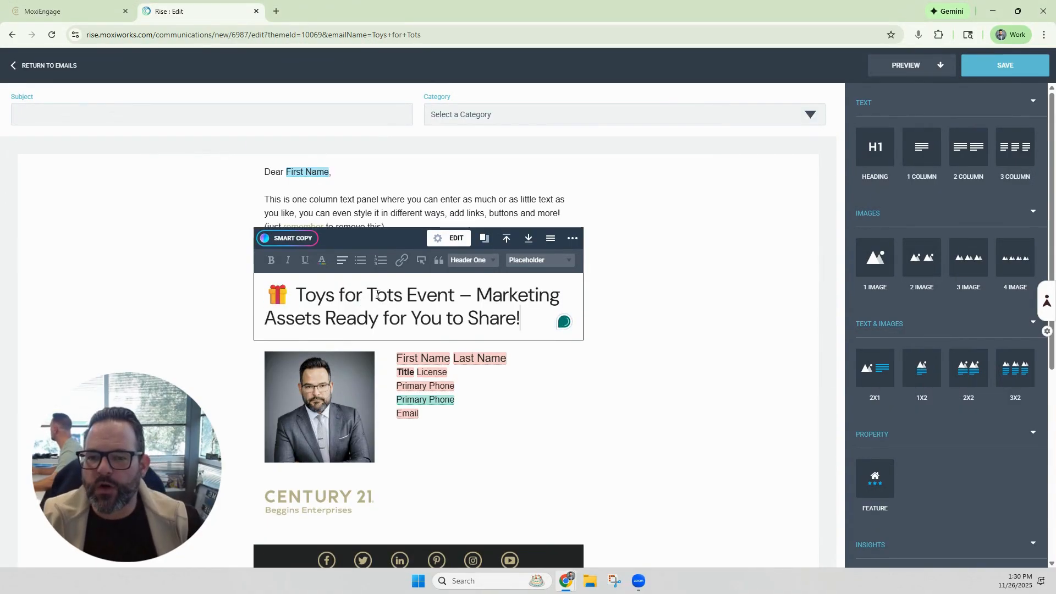
left_click(343, 263)
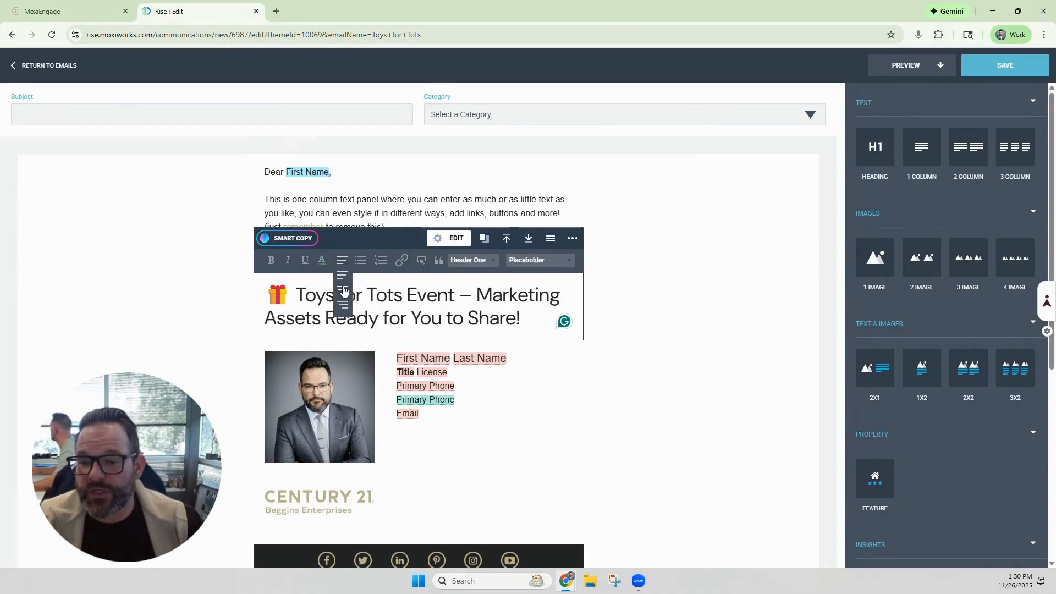
left_click(343, 290)
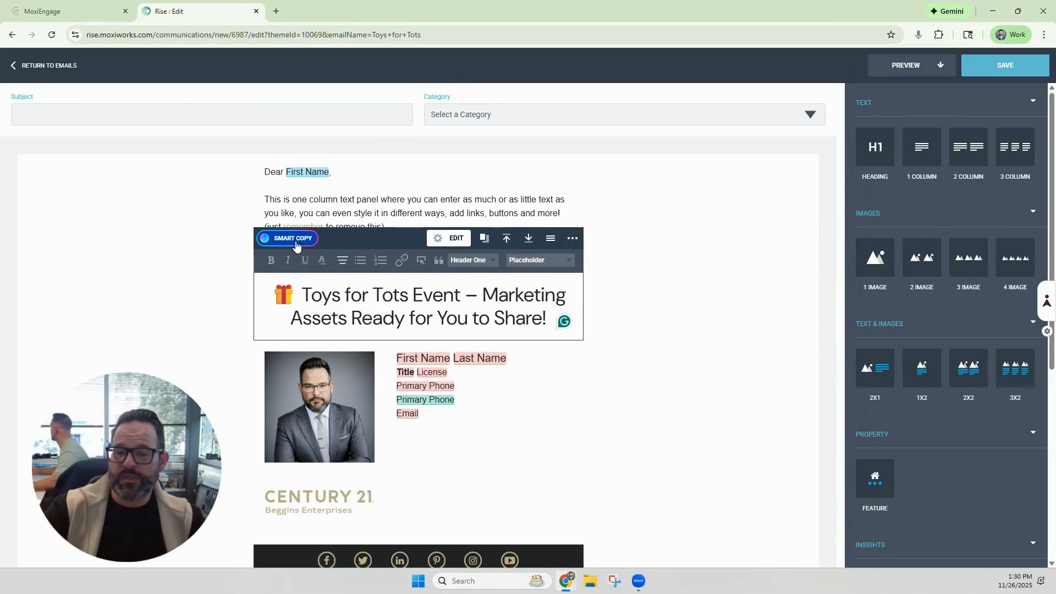
Step: Delete the template's greeting text block above the heading
left_click(553, 190)
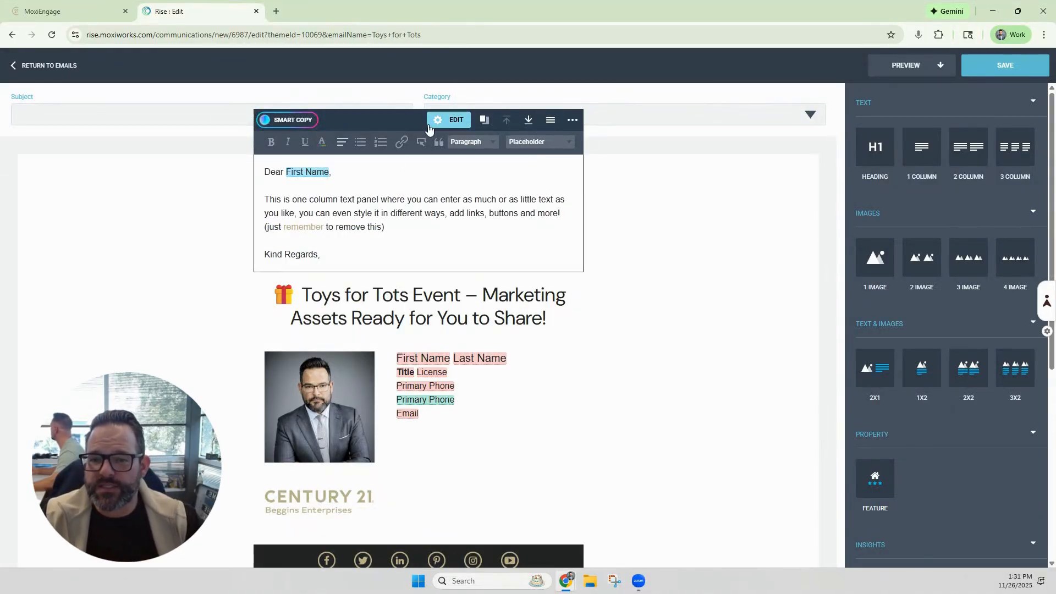
left_click(572, 122)
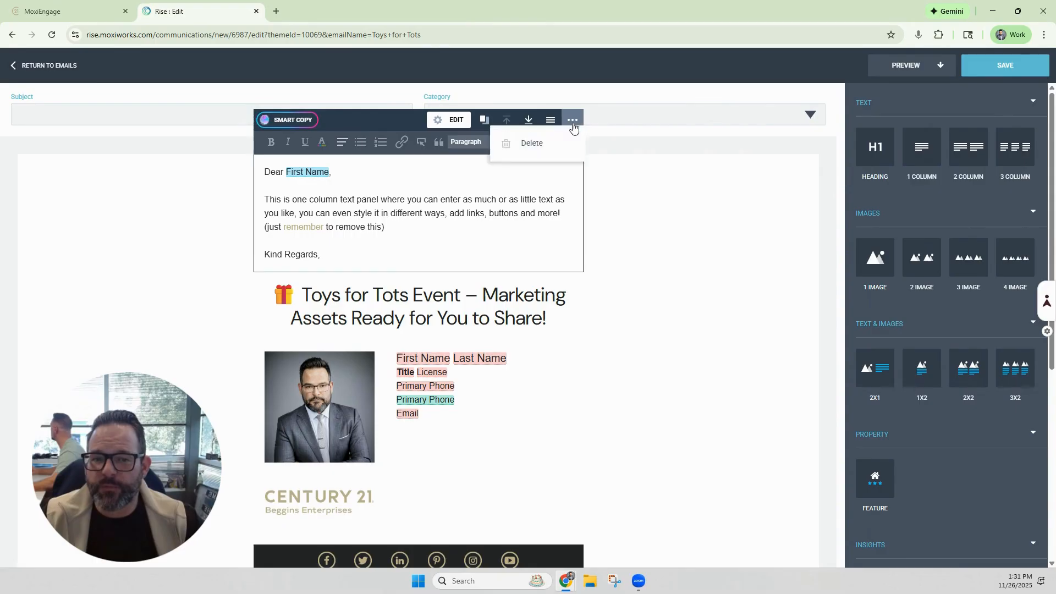
left_click(549, 143)
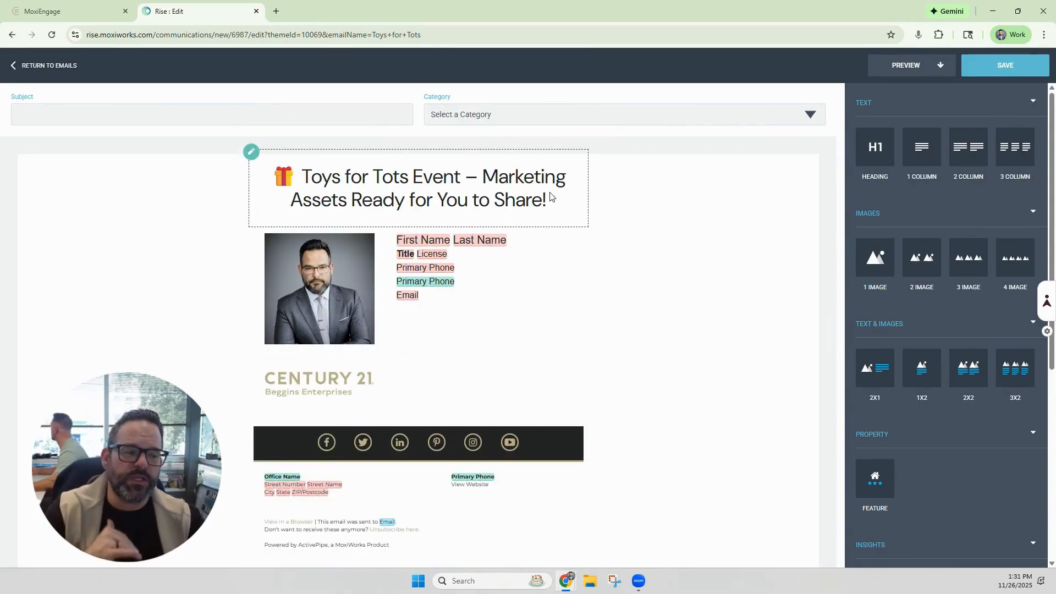
Step: Add a single-image block below the heading, then upload and insert 2025_Toys_for_Tots.png into it
left_click_drag(880, 264, 465, 242)
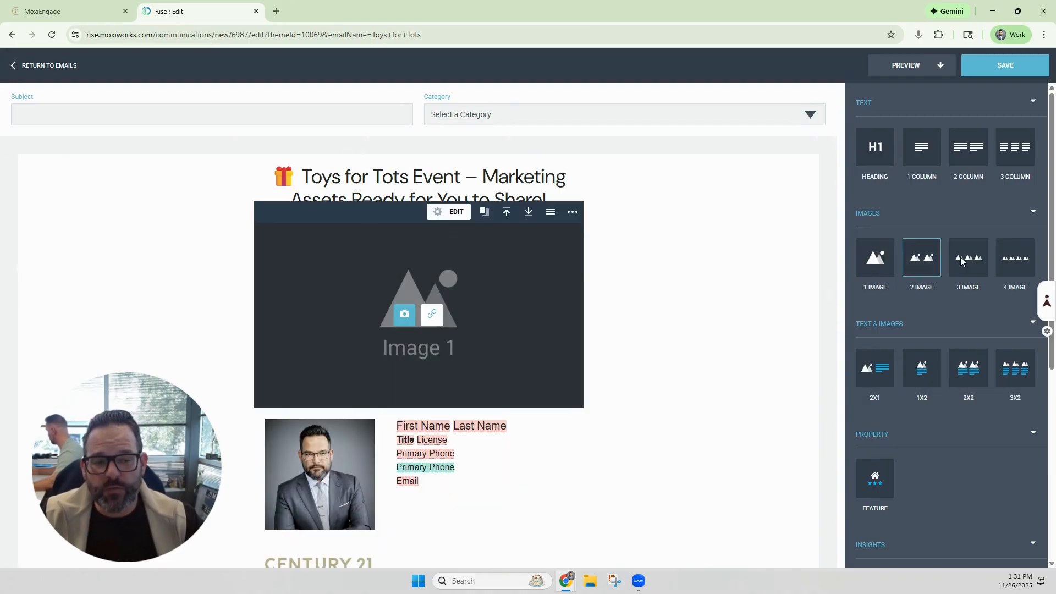
left_click(406, 315)
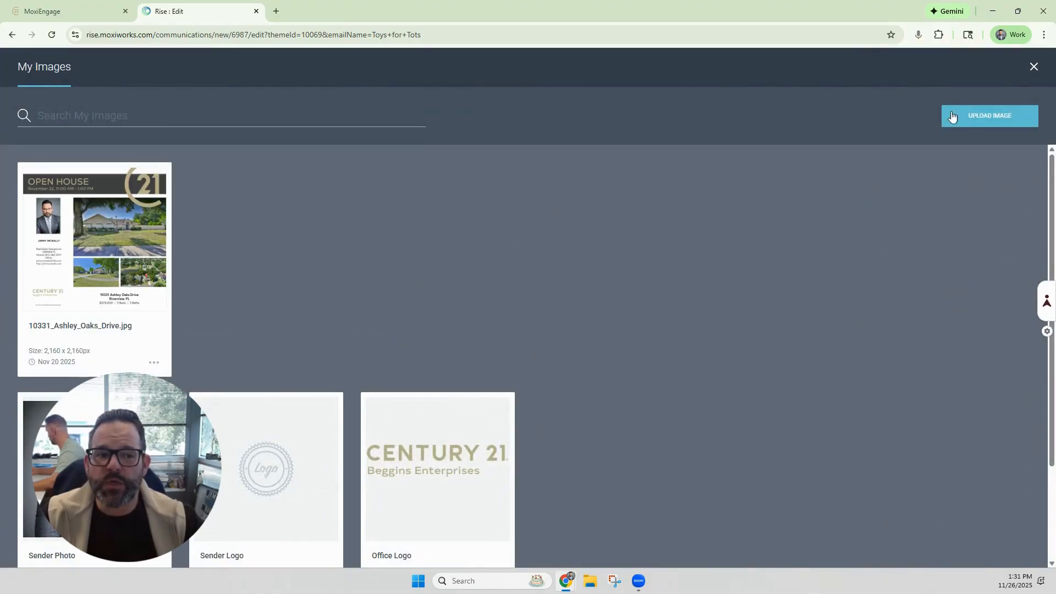
left_click(971, 116)
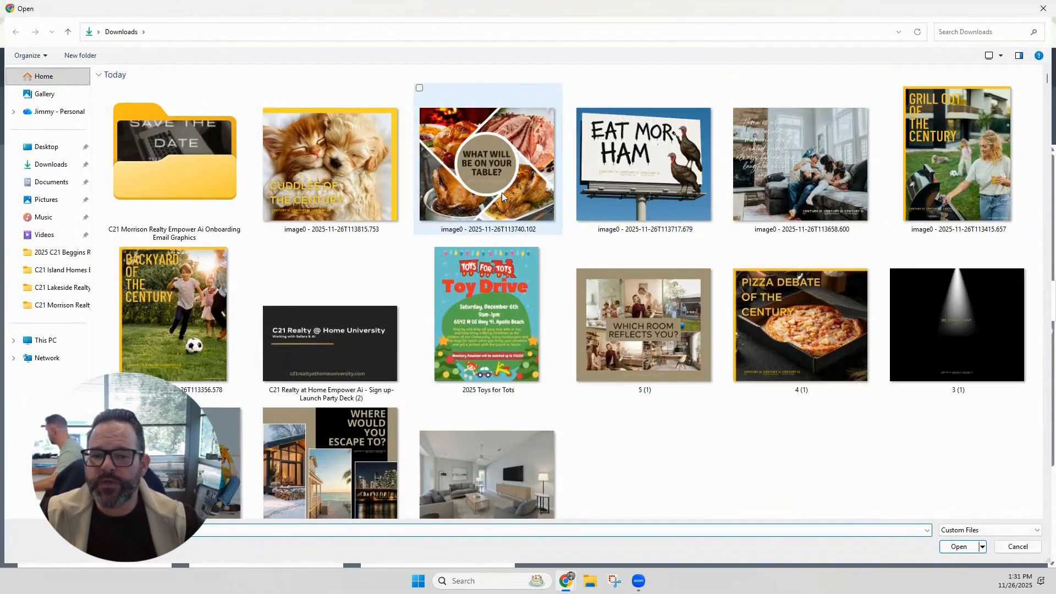
double_click(496, 279)
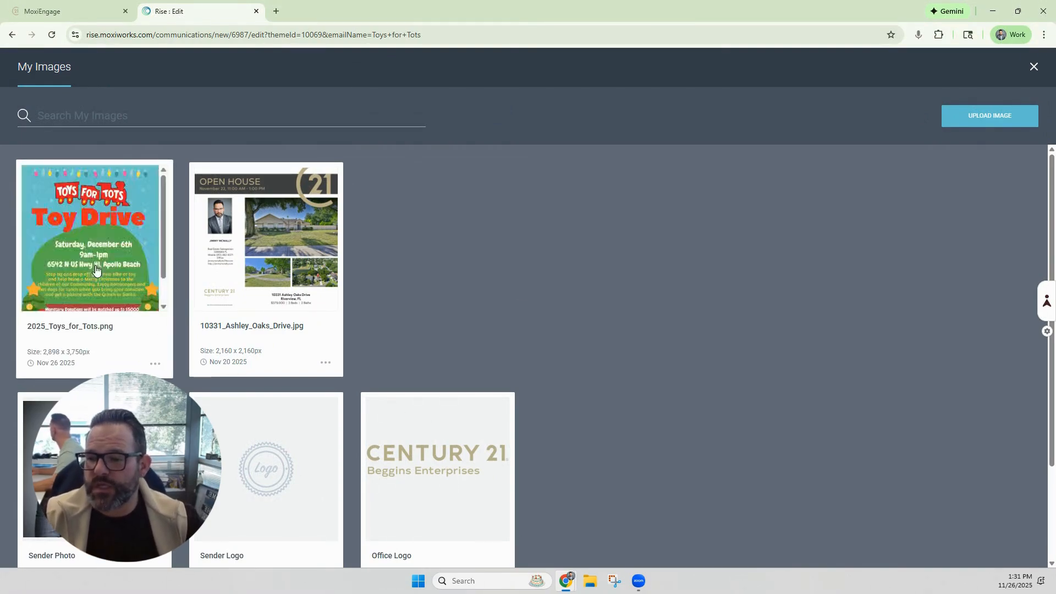
left_click(95, 269)
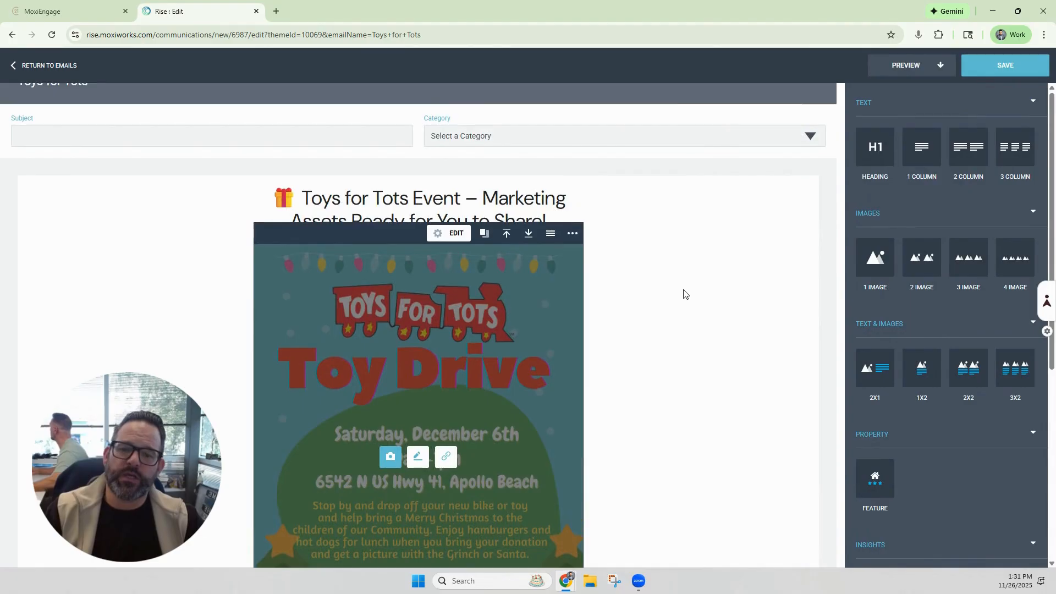
scroll(691, 290, "down", 1)
scroll(691, 290, "up", 2)
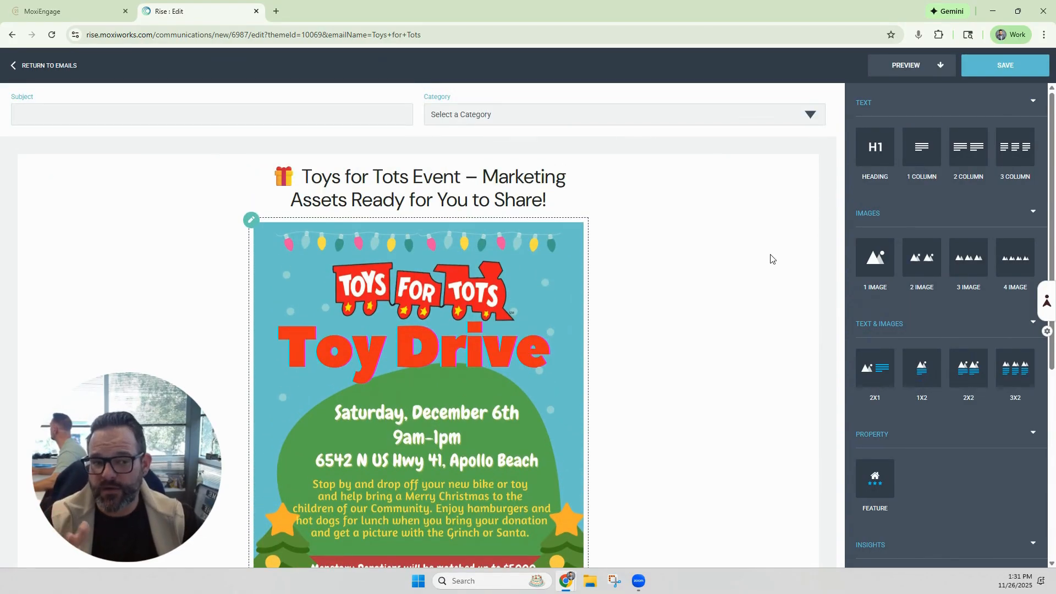
Step: Add a one-column text block between the heading and the image and replace its sample text with the pasted invitation
left_click_drag(929, 155, 465, 229)
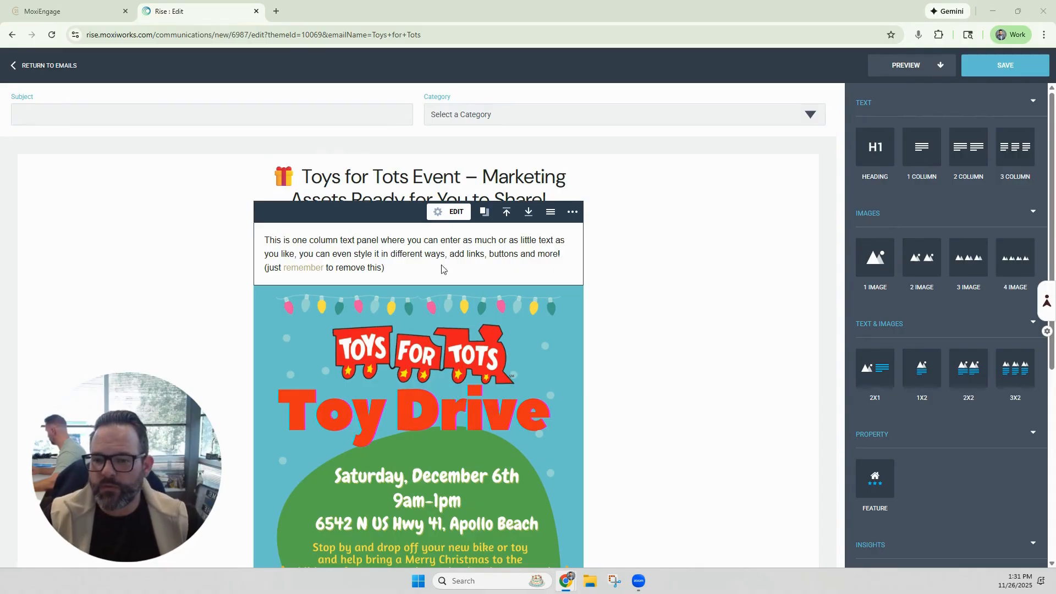
left_click(395, 268)
left_click_drag(394, 268, 259, 245)
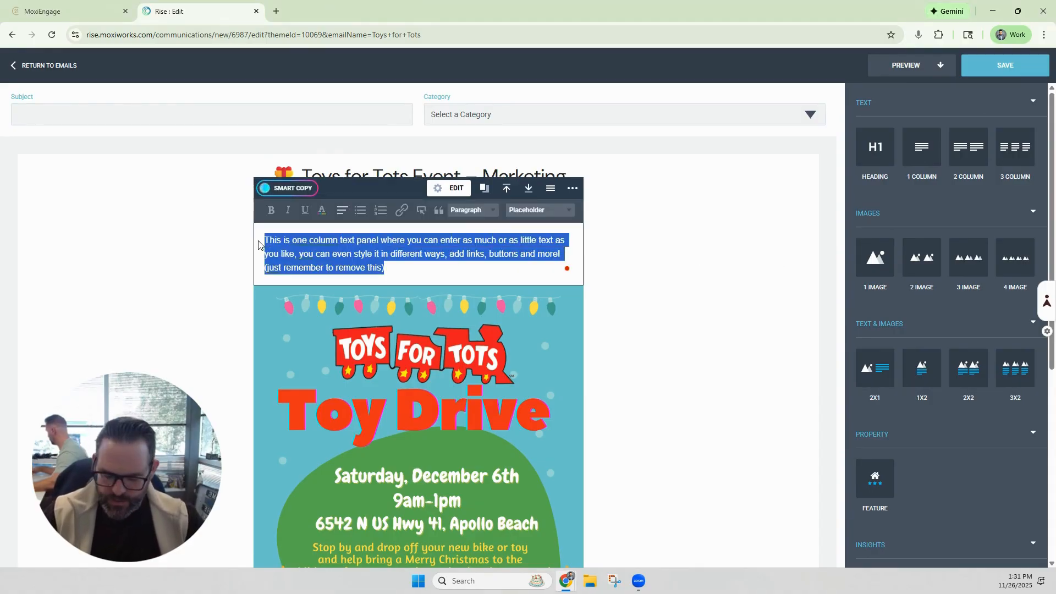
key("ctrl+v")
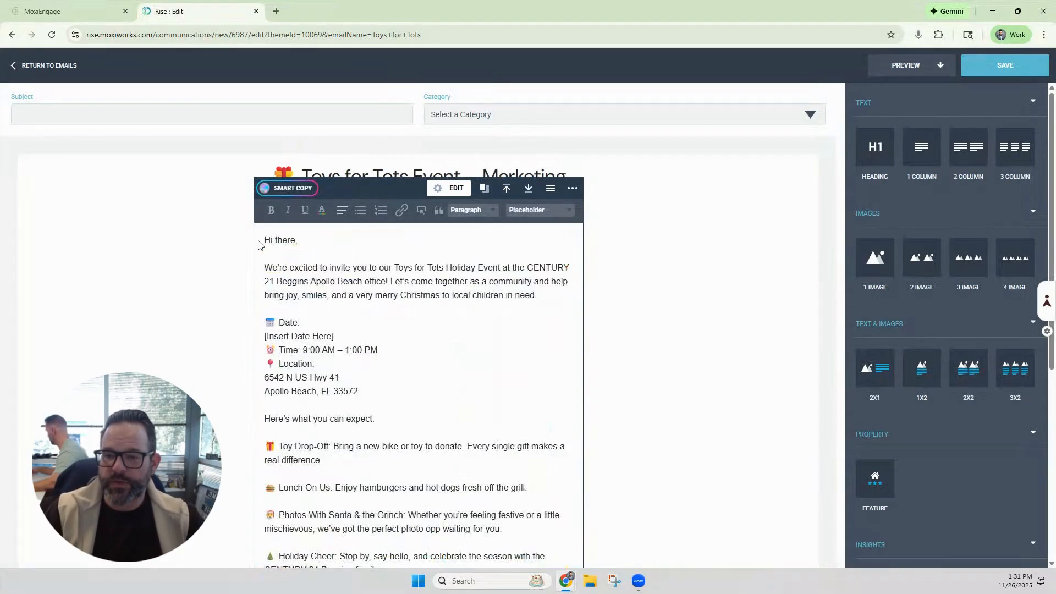
Step: Replace "there" in the greeting with the contact First Name placeholder
left_click(294, 239)
key("BackSpace")
key("BackSpace")
key("BackSpace")
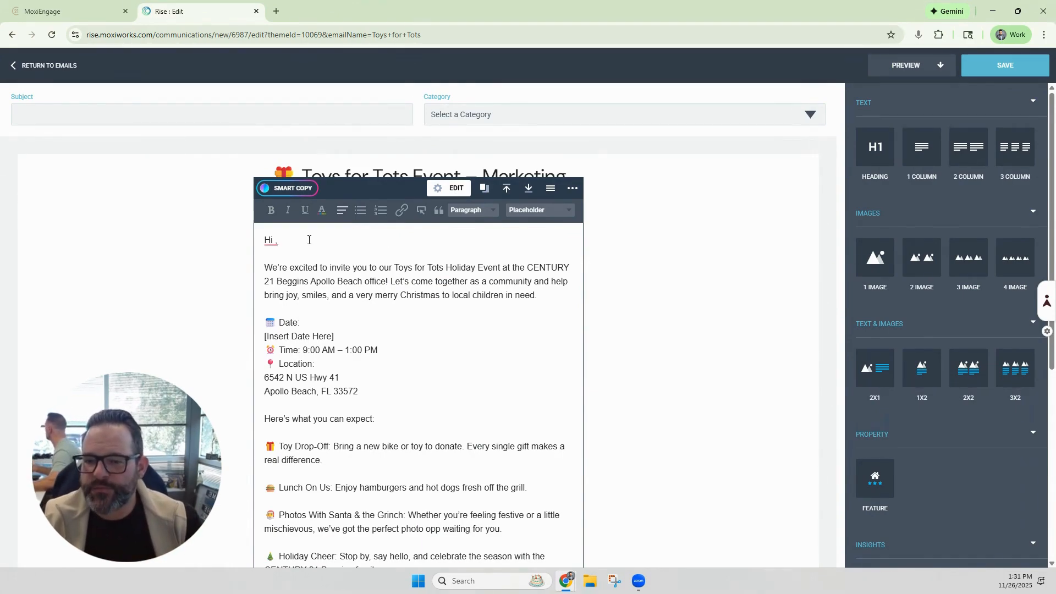
left_click(548, 214)
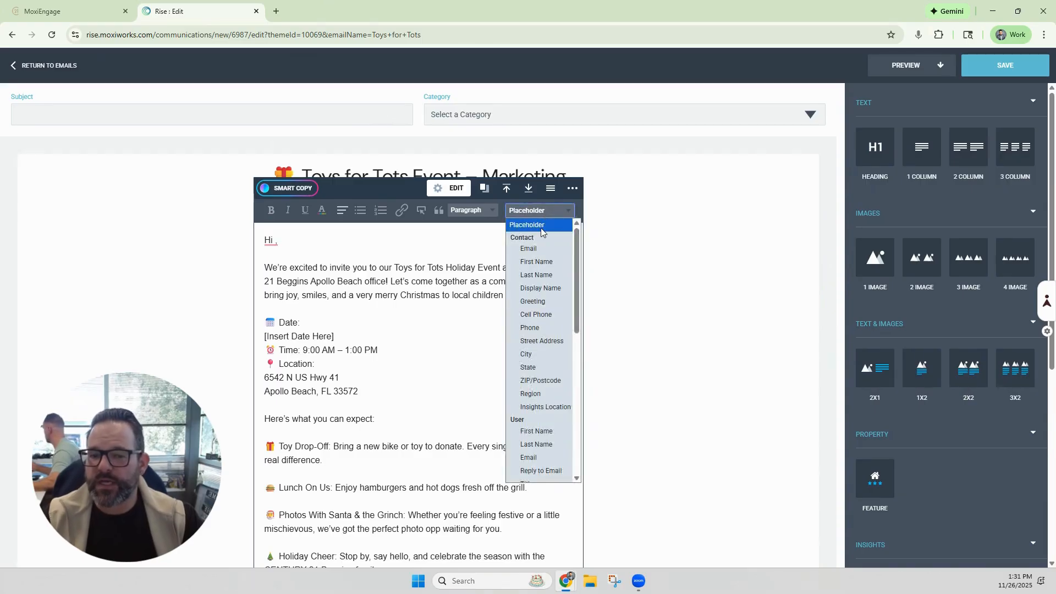
left_click(536, 262)
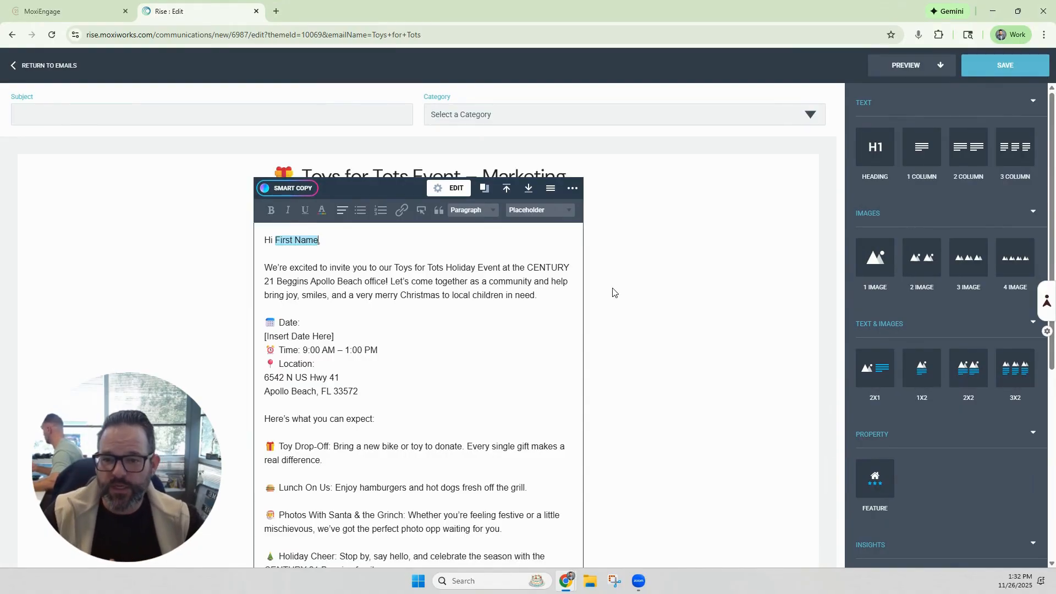
Step: Replace the date placeholder with 12/6/25 and join it onto the Date line
scroll(676, 302, "down", 1)
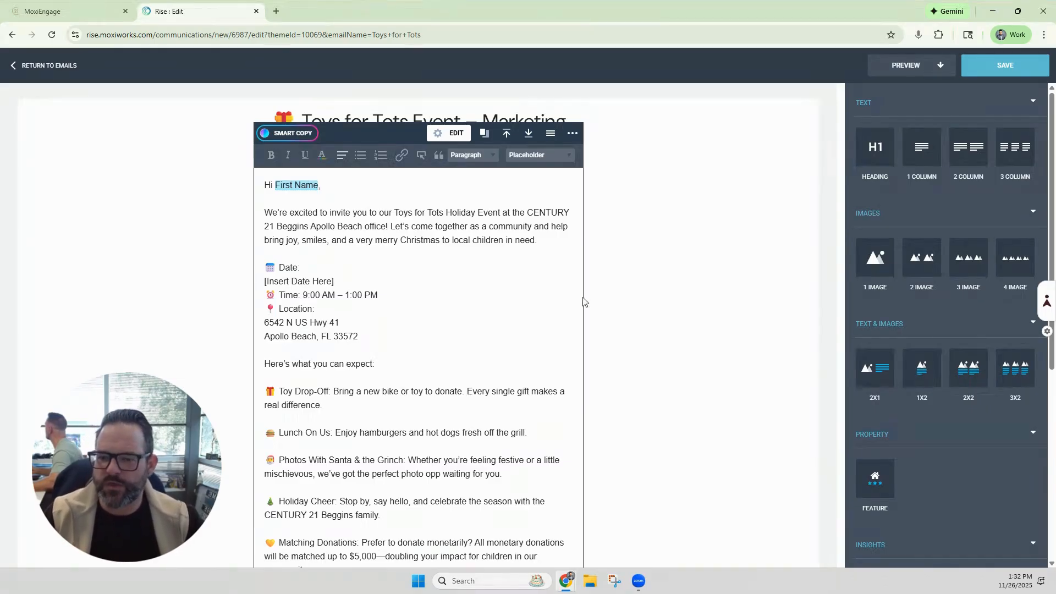
left_click_drag(334, 281, 264, 281)
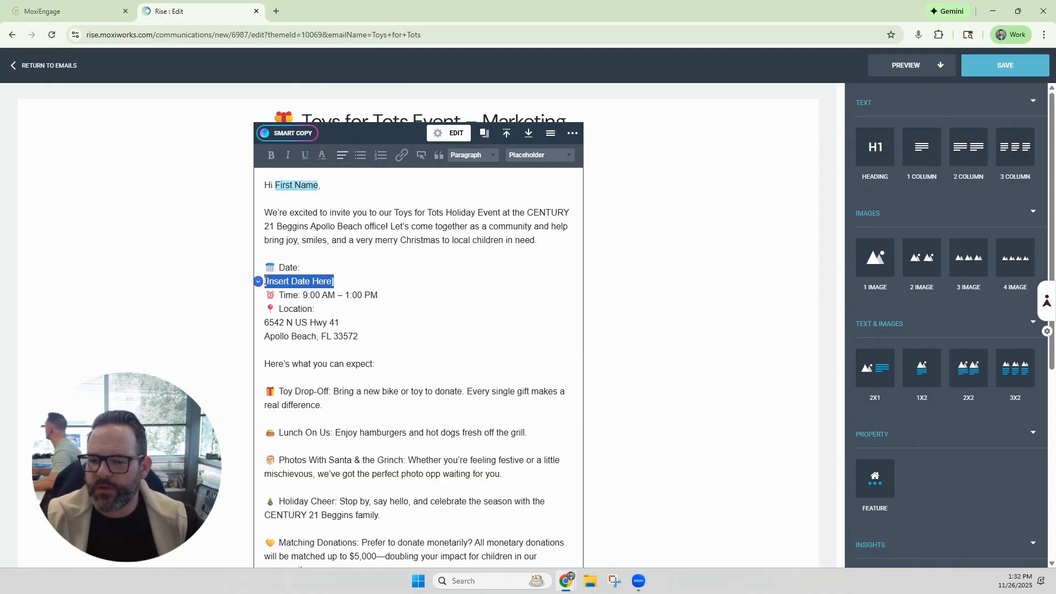
type("12/6/25")
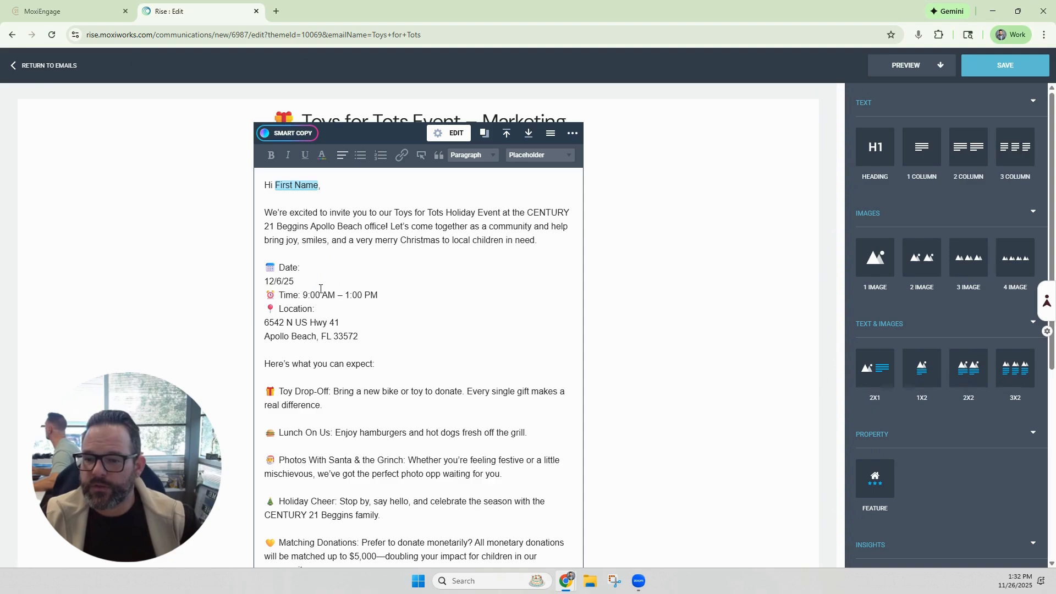
key("Home")
key("BackSpace")
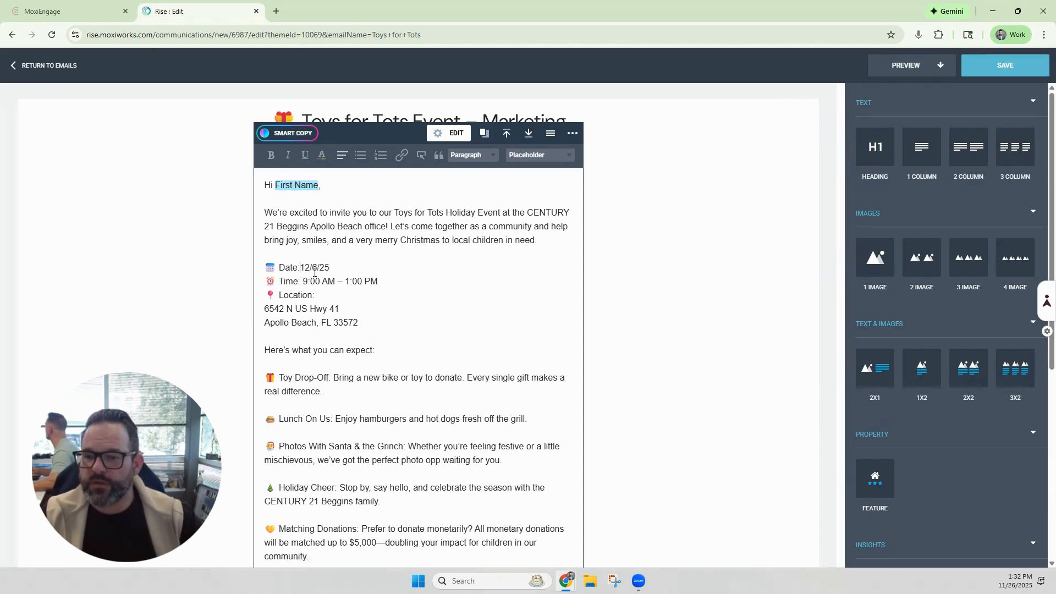
scroll(439, 311, "down", 5)
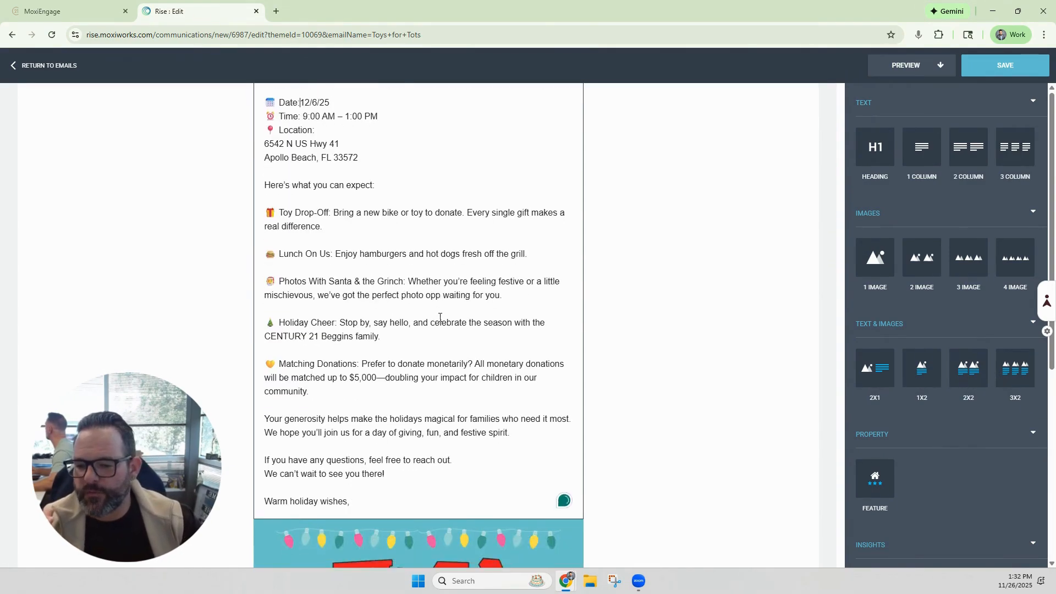
Step: Open the footer social block's link settings and switch off Use my account settings
scroll(440, 311, "down", 6)
scroll(440, 311, "up", 8)
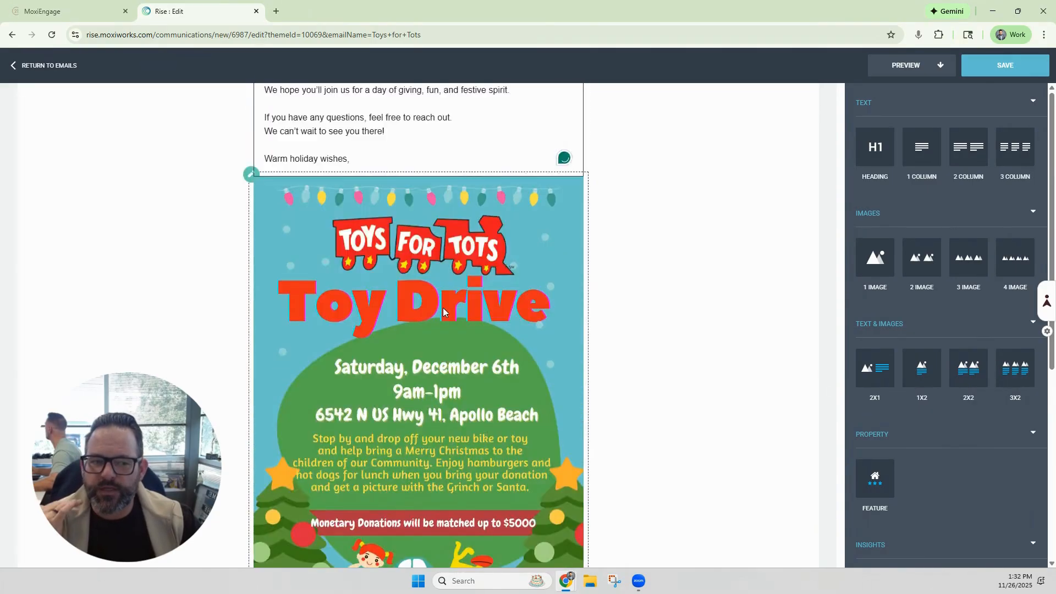
scroll(905, 374, "down", 5)
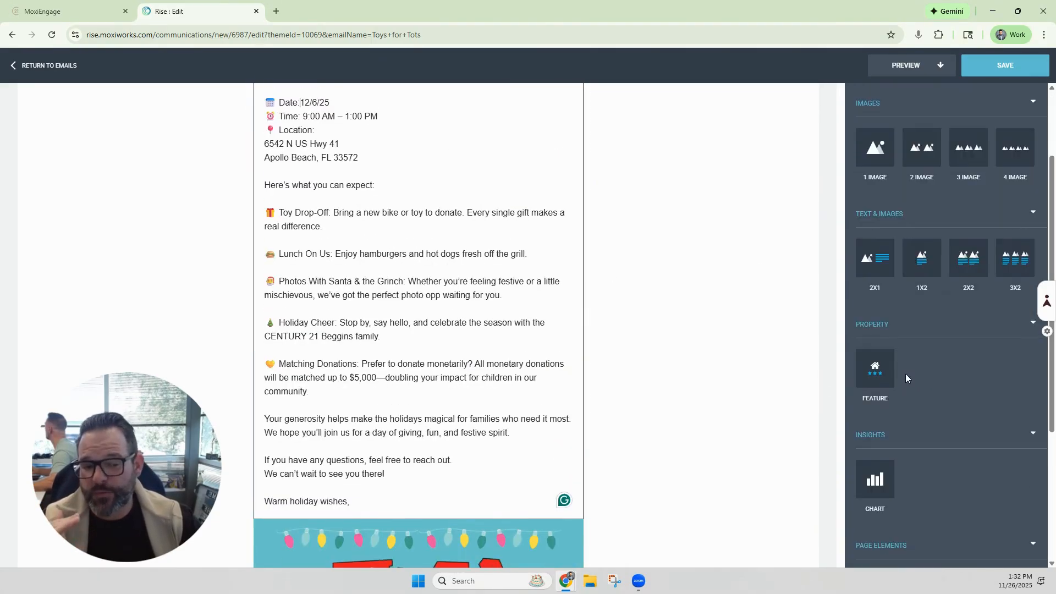
scroll(916, 367, "down", 2)
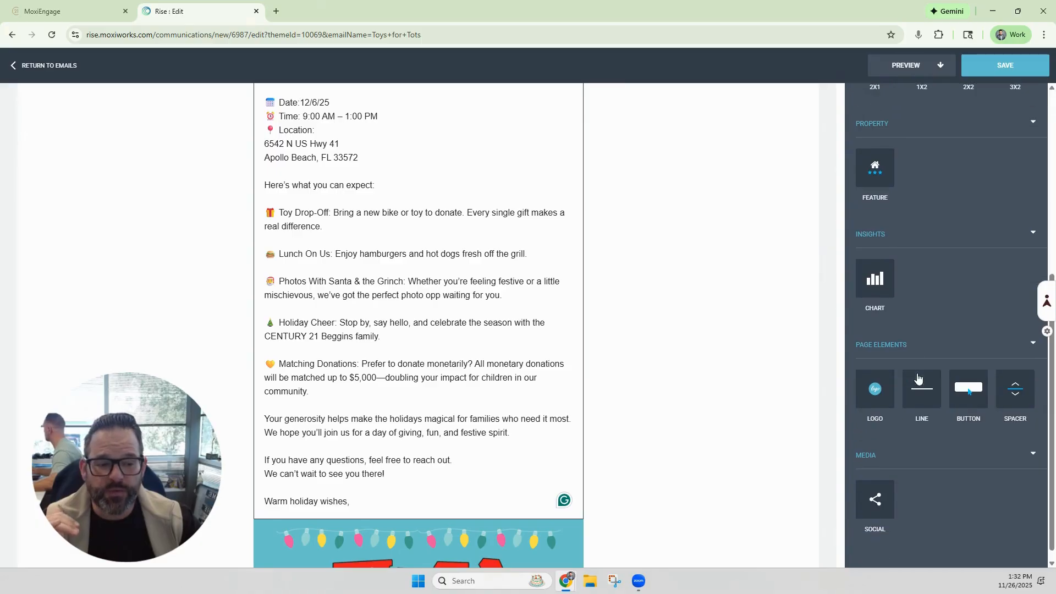
scroll(694, 369, "down", 9)
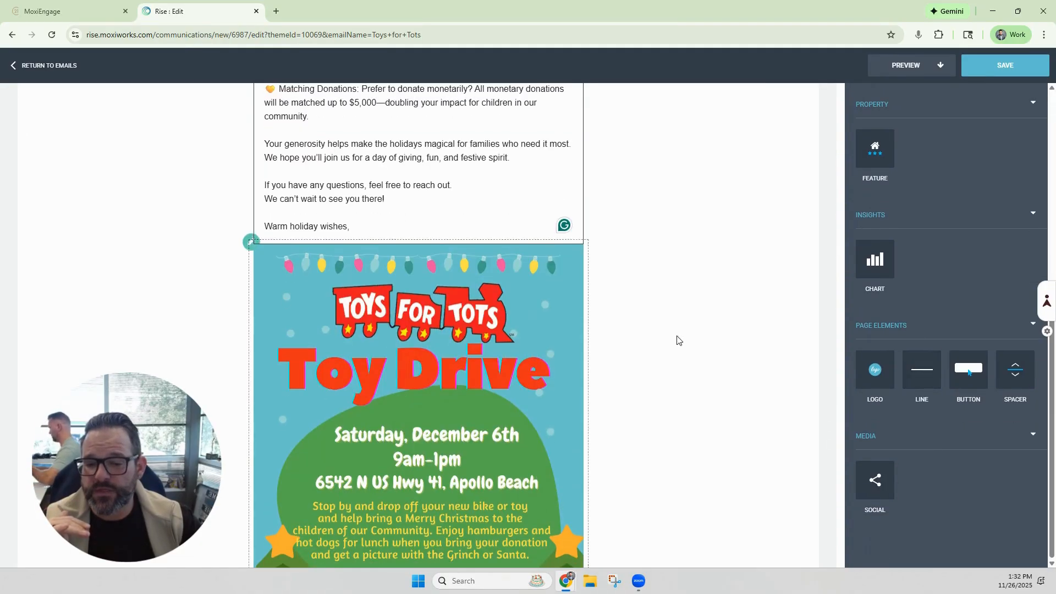
scroll(666, 321, "down", 3)
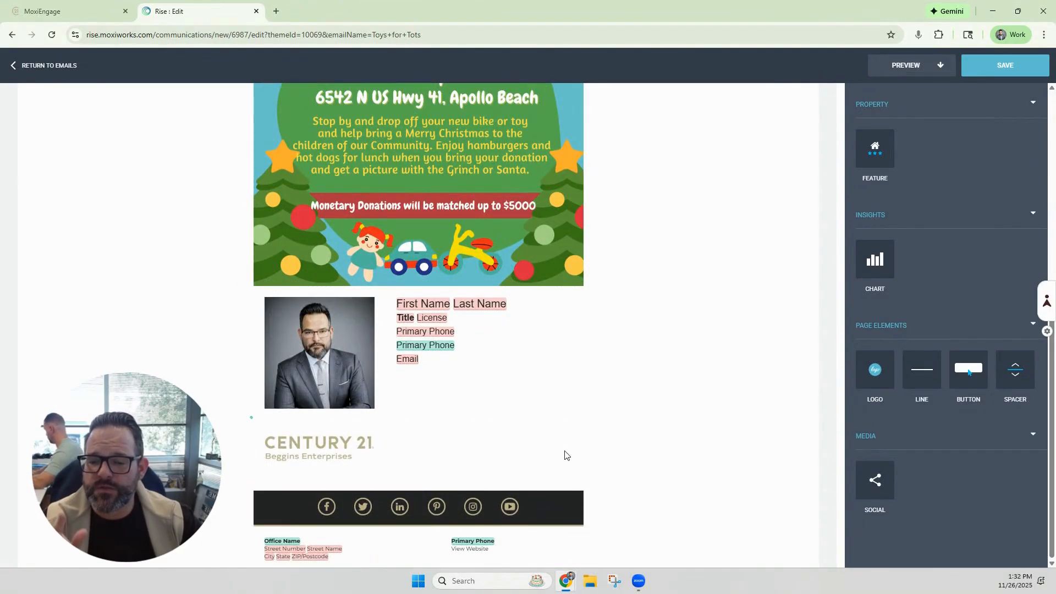
left_click(418, 507)
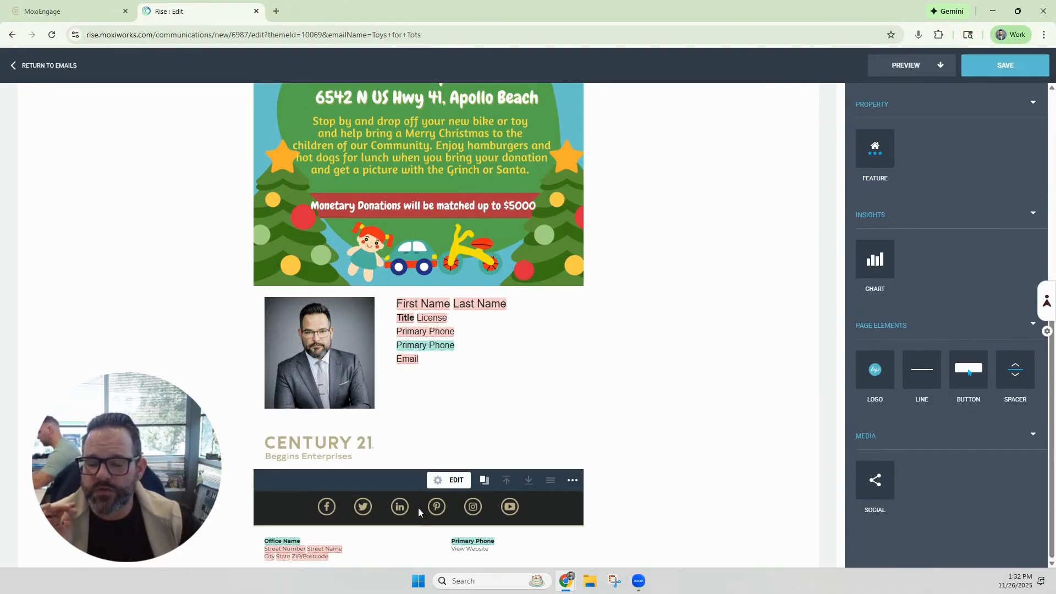
left_click(449, 481)
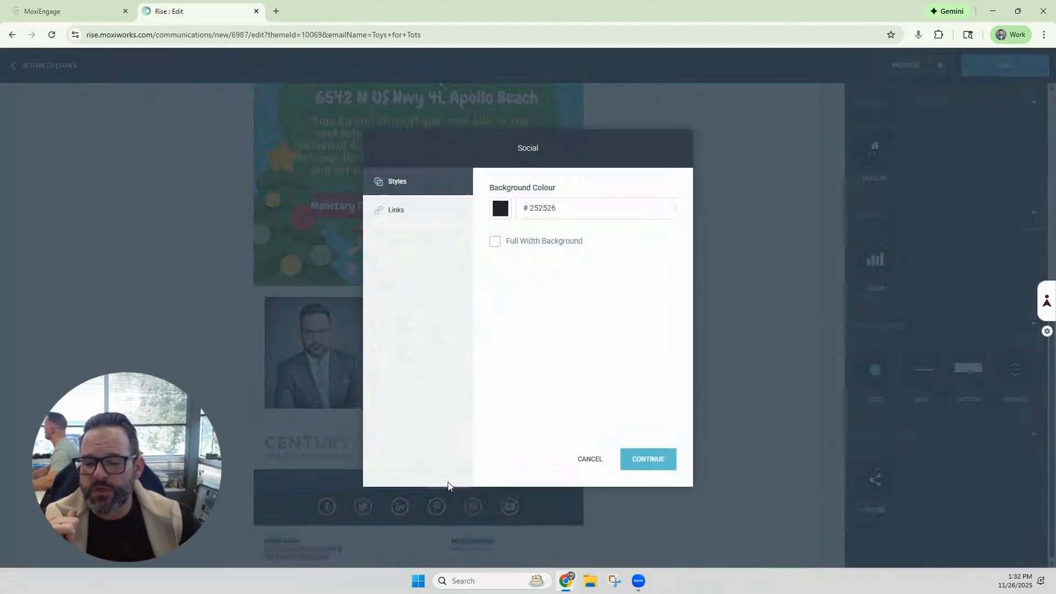
left_click(396, 212)
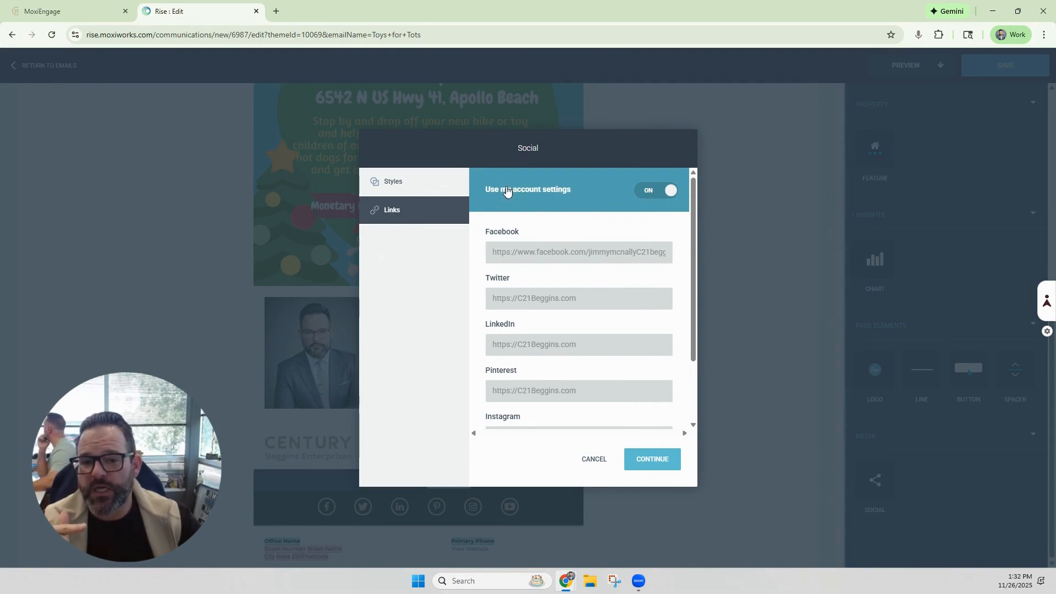
left_click(666, 192)
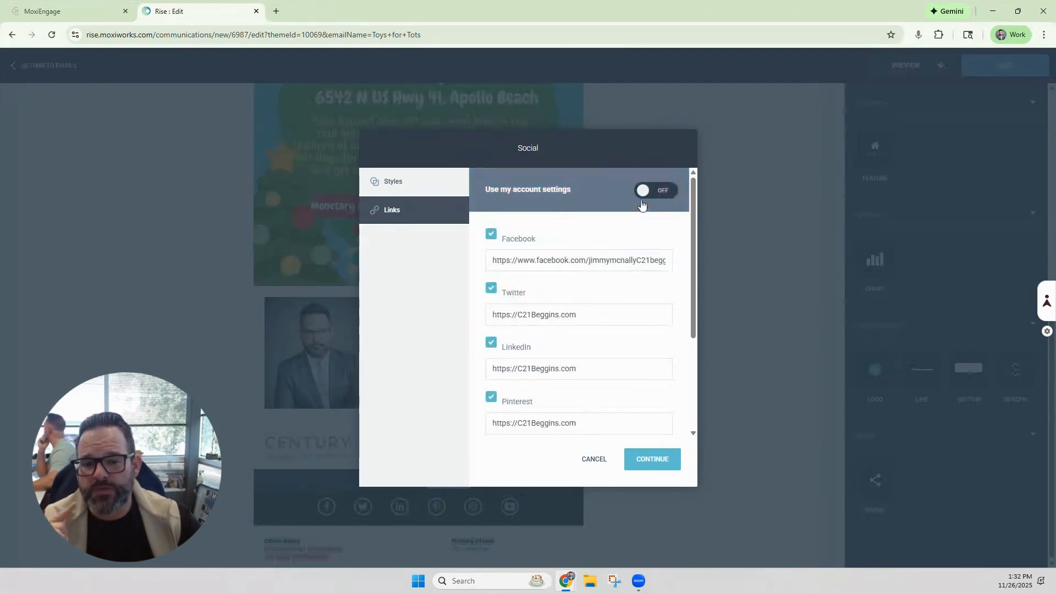
Step: Uncheck the Twitter, LinkedIn and Pinterest links and apply the social block changes
left_click(491, 287)
left_click(491, 315)
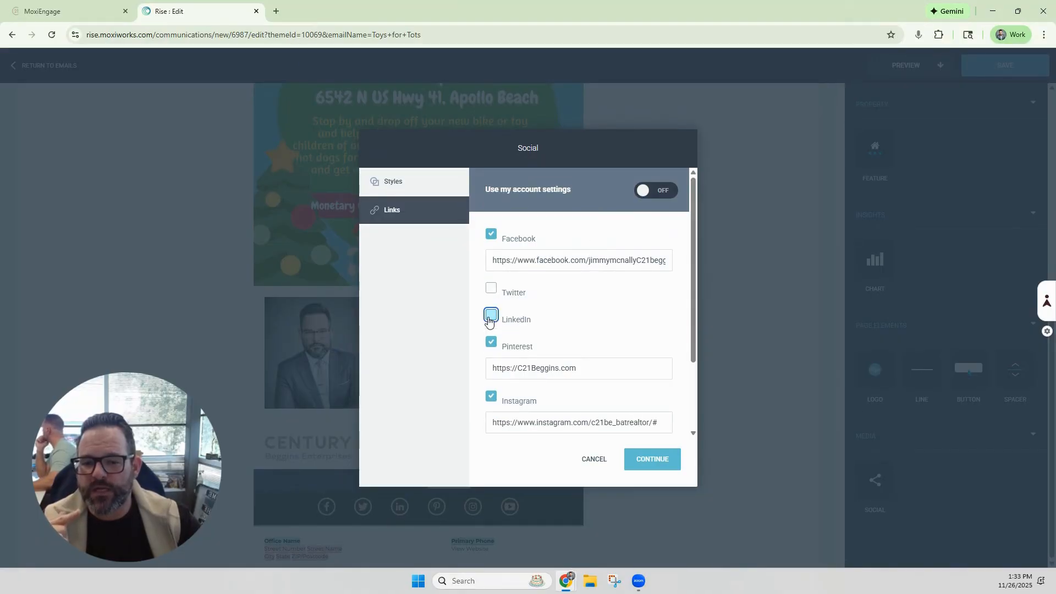
left_click(491, 342)
scroll(555, 338, "down", 2)
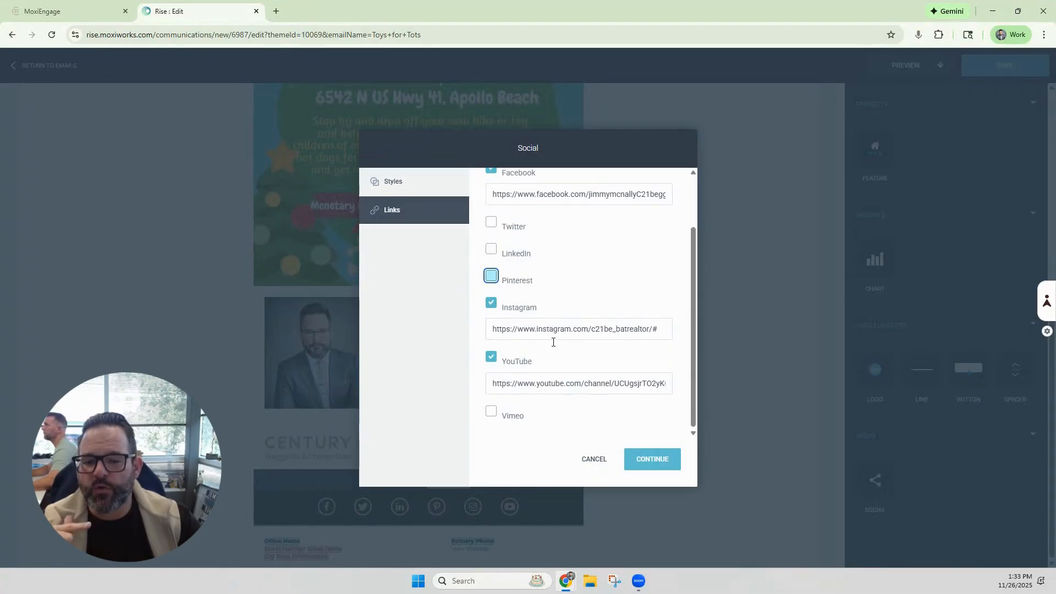
left_click(646, 464)
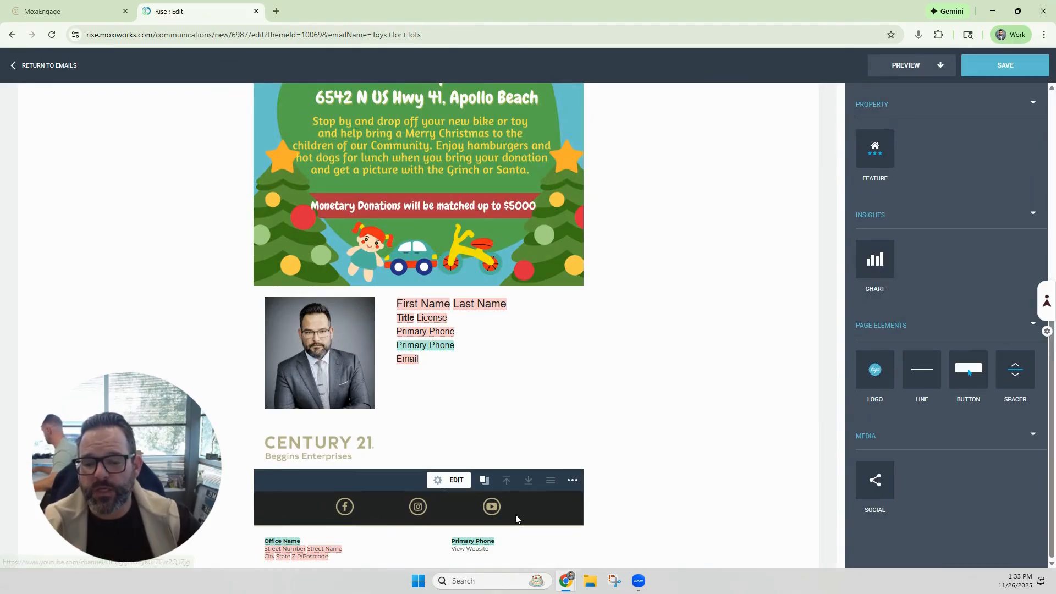
Step: Send a preview of the email to your own e-mail address
scroll(745, 242, "up", 10)
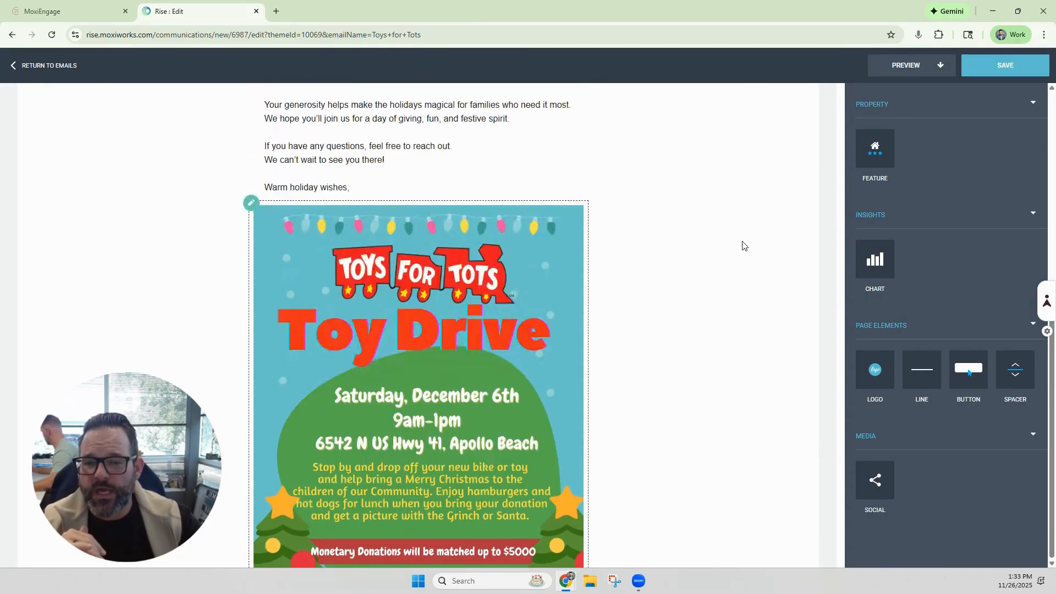
scroll(744, 246, "up", 4)
left_click(938, 66)
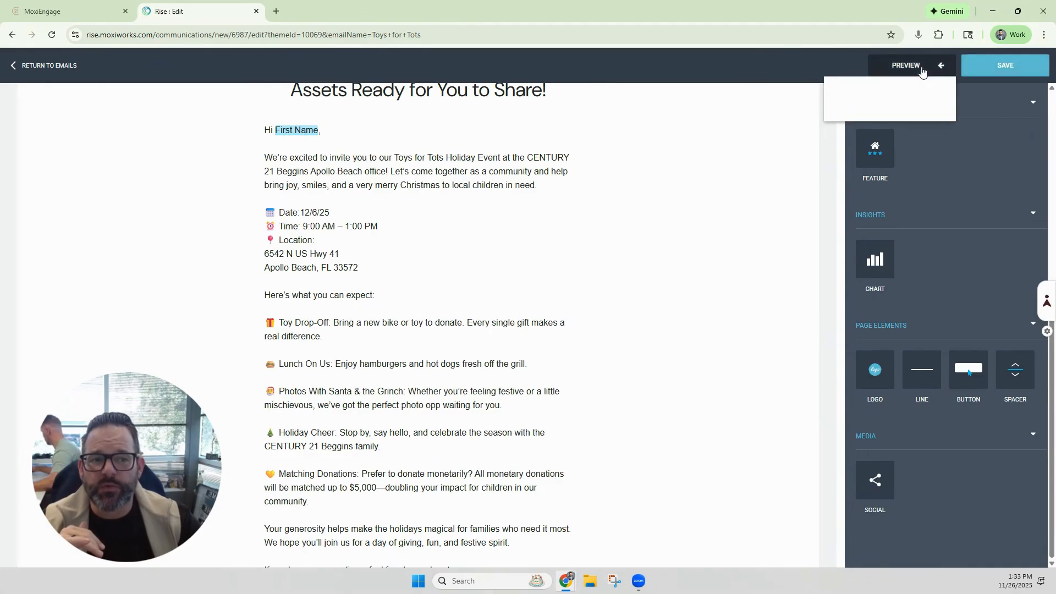
left_click(869, 111)
left_click(550, 322)
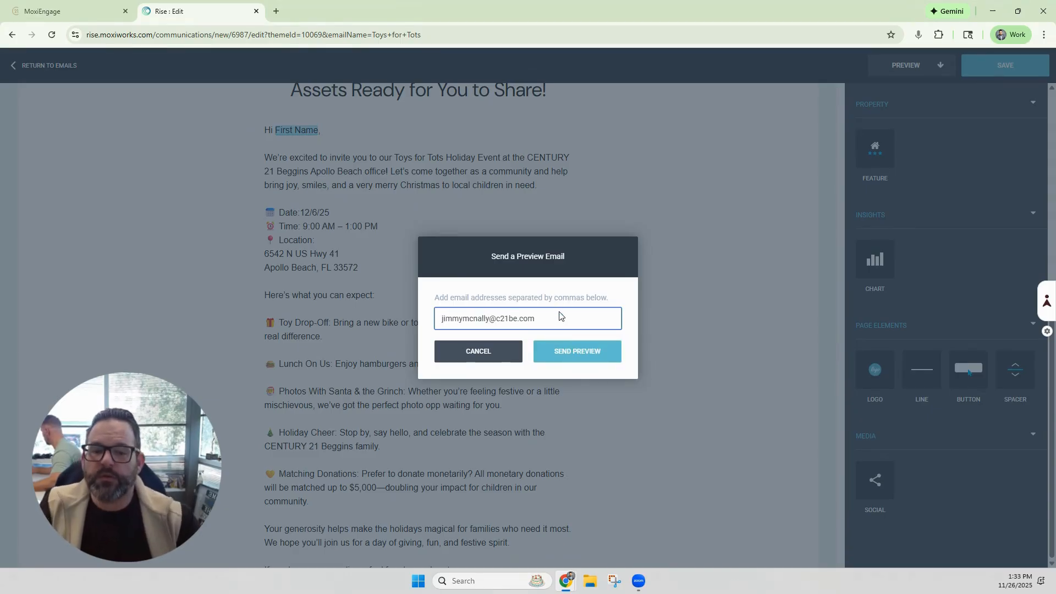
left_click(588, 357)
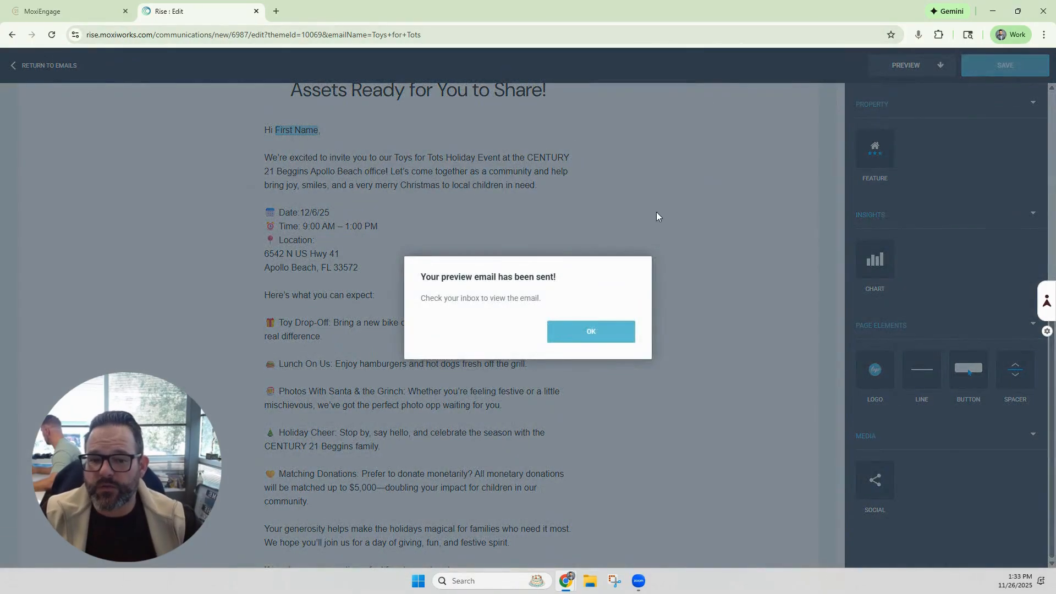
left_click(591, 341)
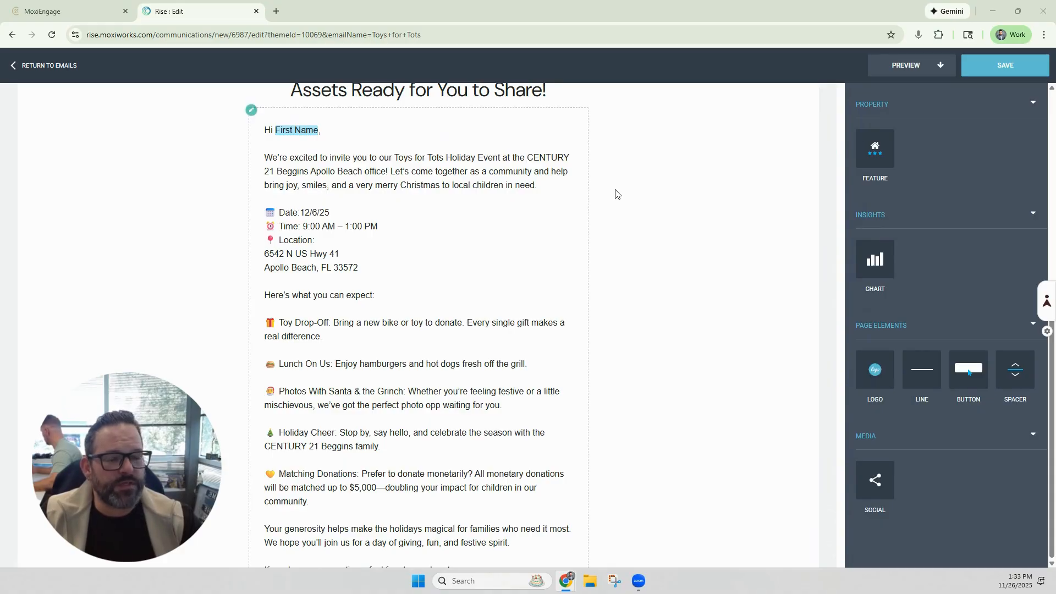
Step: Enter the subject "Toy for Tos - 2025", pick the Marketing category and save the email
scroll(616, 194, "up", 3)
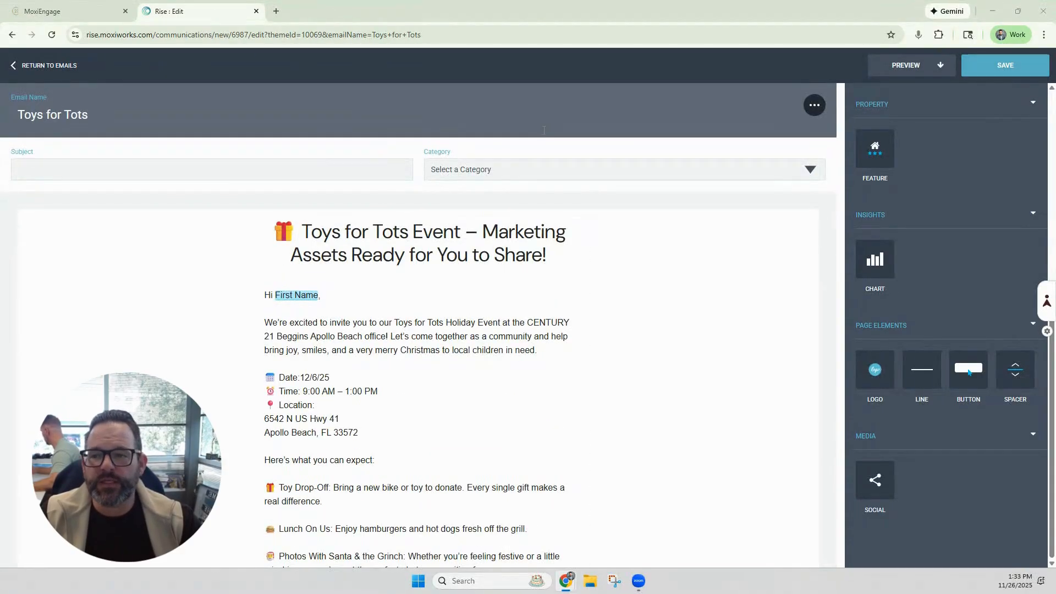
left_click(197, 173)
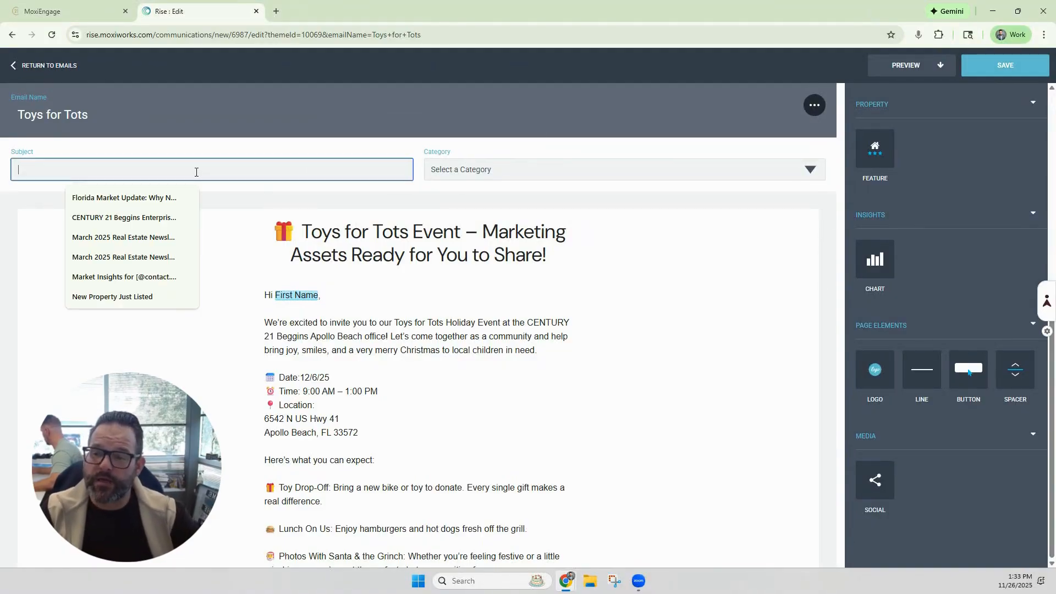
type("Toy for Tos - 2025")
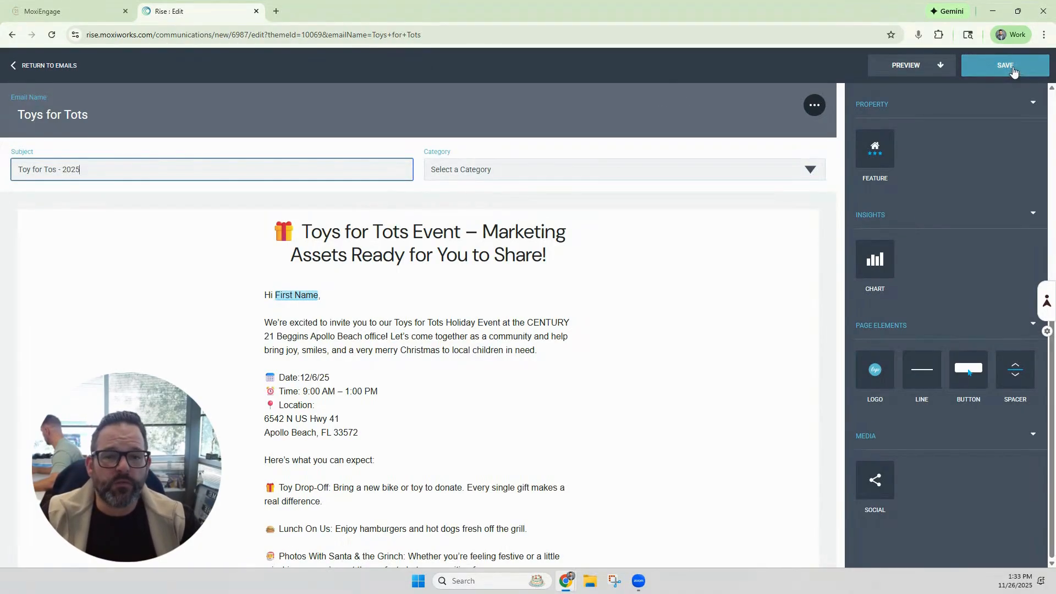
left_click(758, 172)
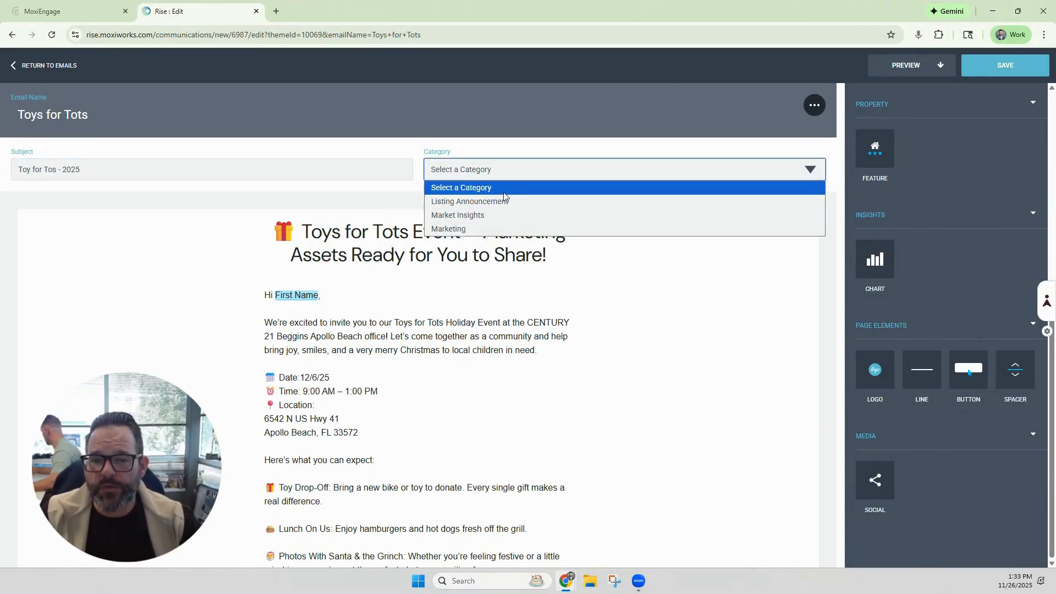
left_click(450, 230)
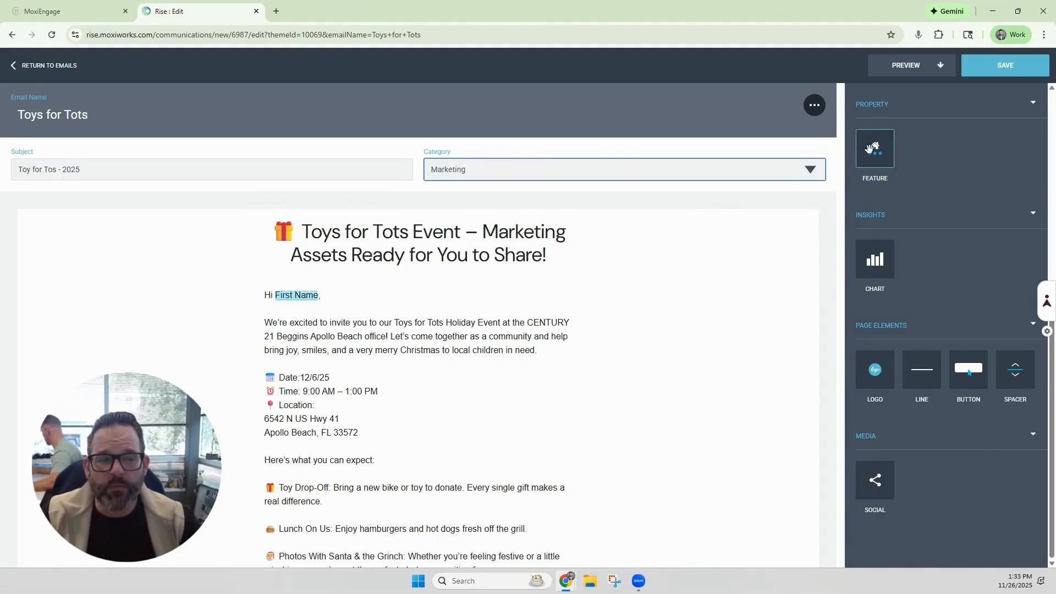
left_click(1000, 76)
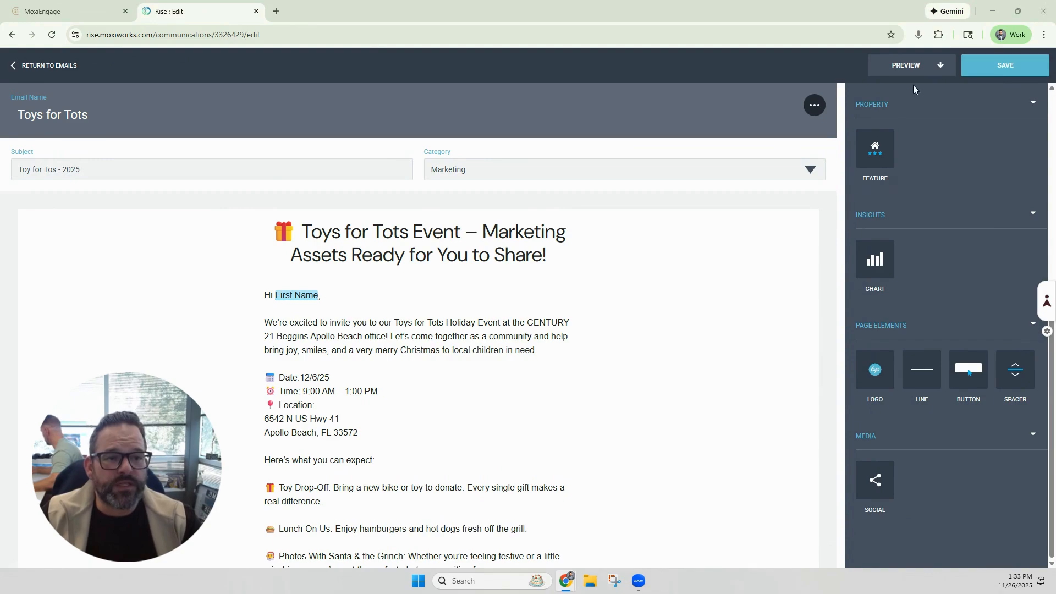
Step: Open the email's preview and scroll through it before returning to the editor
left_click(912, 66)
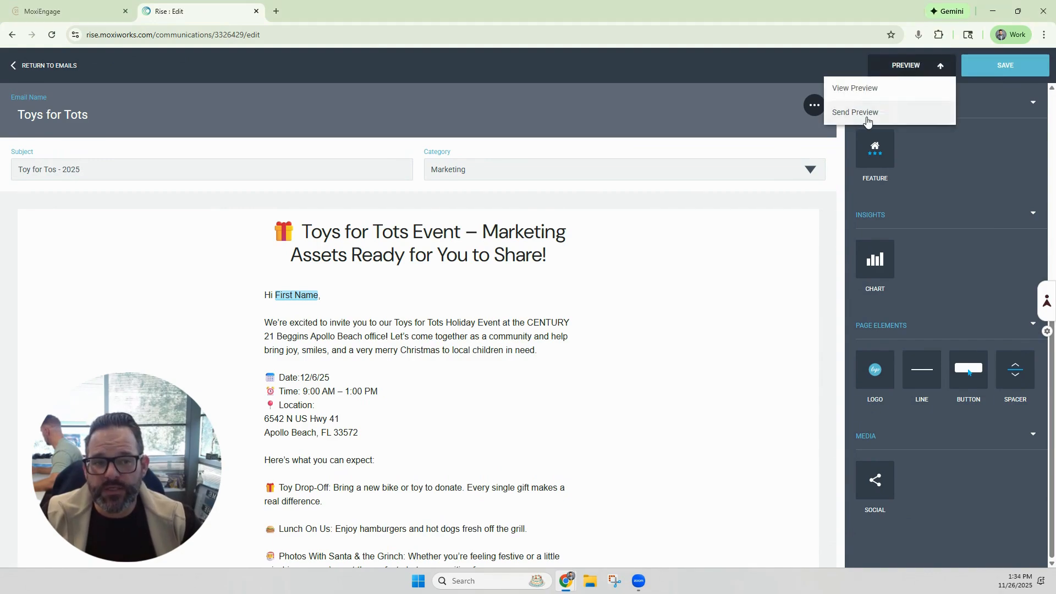
left_click(867, 89)
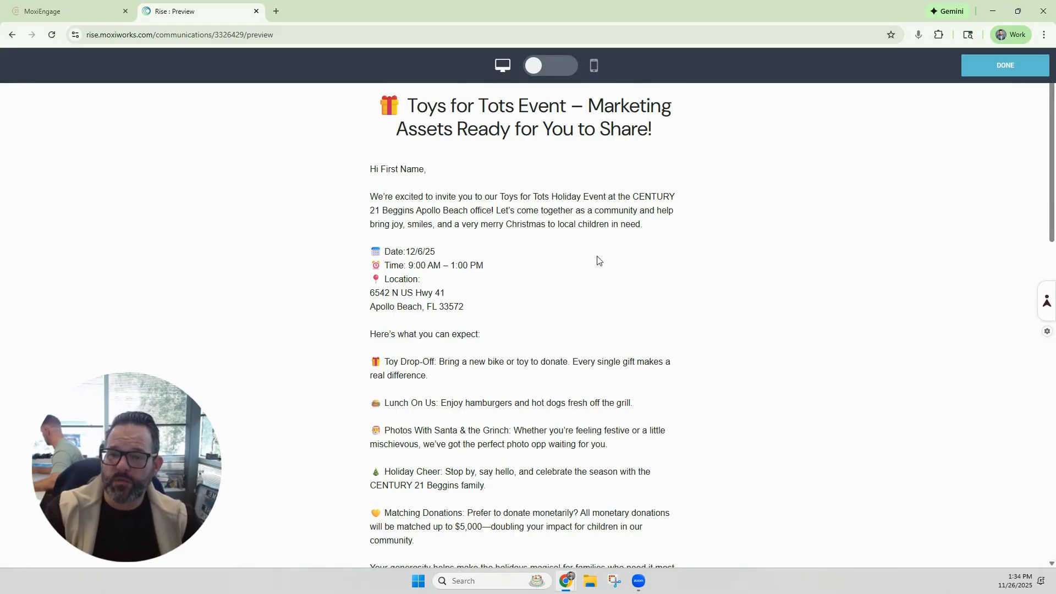
scroll(543, 242, "down", 7)
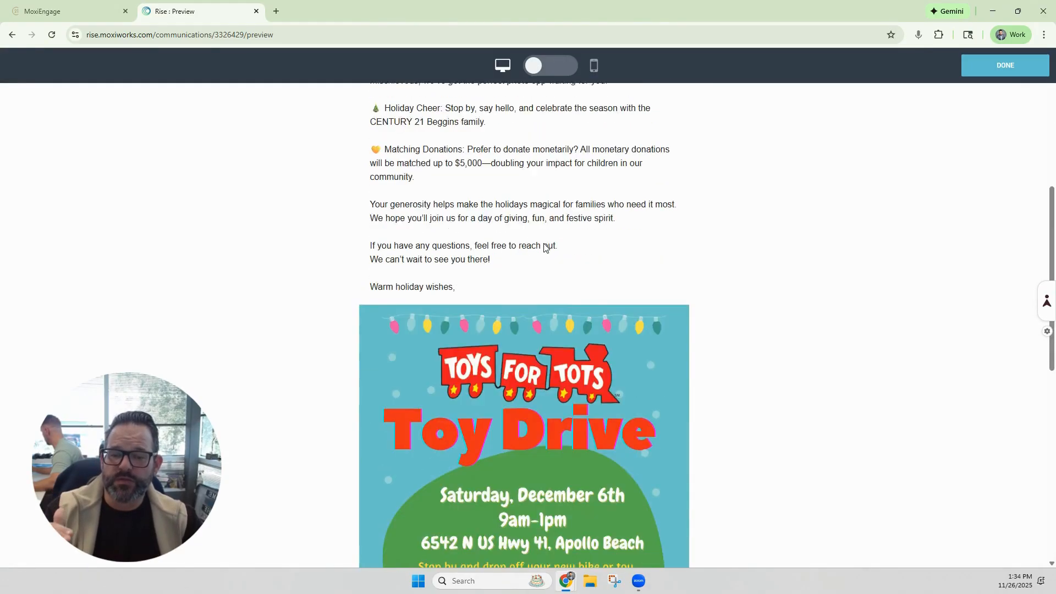
scroll(544, 246, "down", 7)
scroll(544, 246, "up", 3)
left_click(1033, 64)
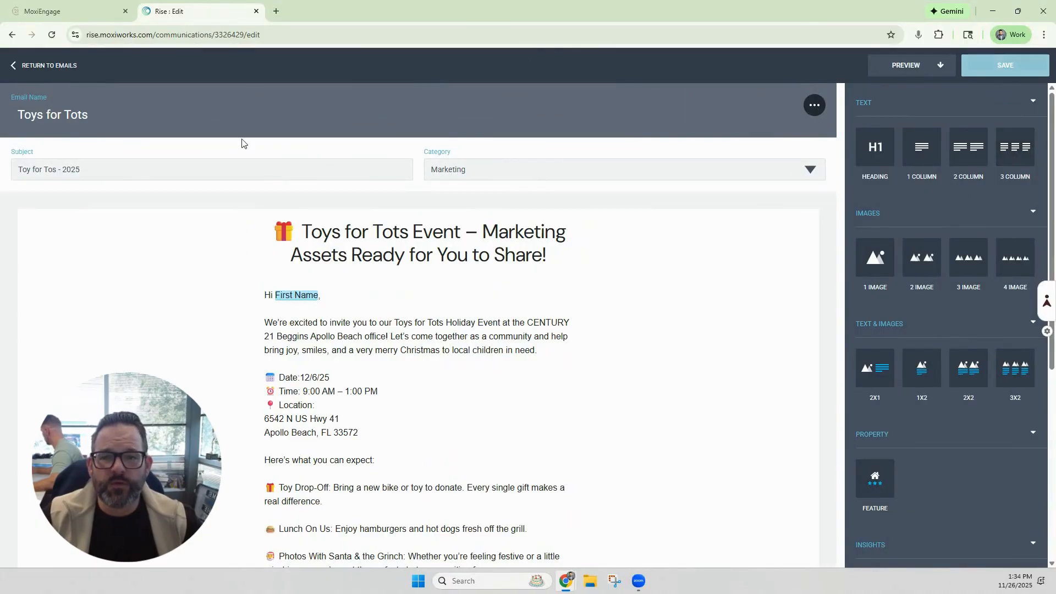
Step: Go back to the emails list and start a new Custom campaign
left_click(25, 69)
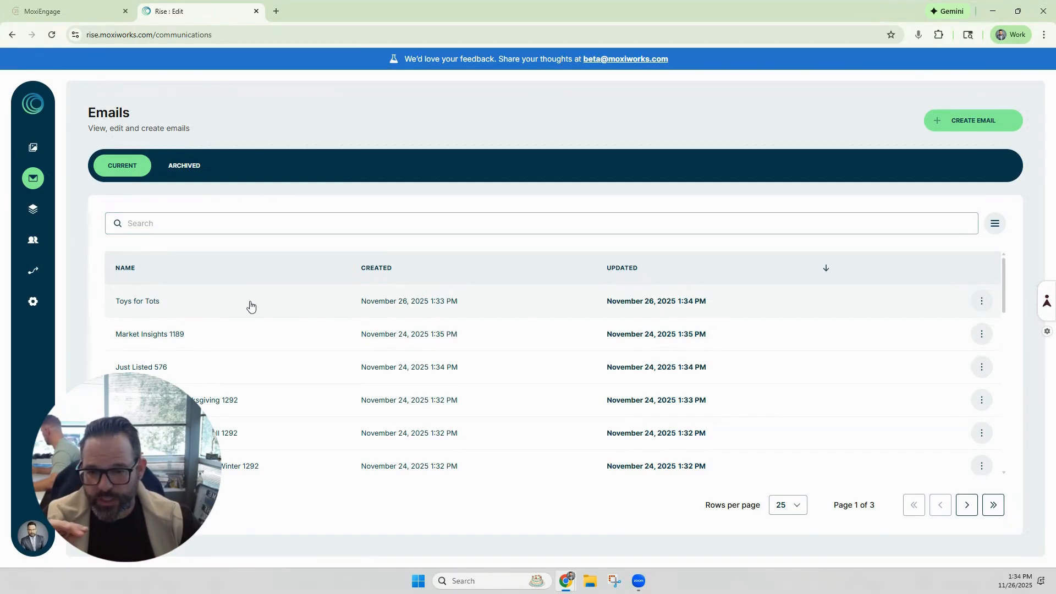
left_click(32, 213)
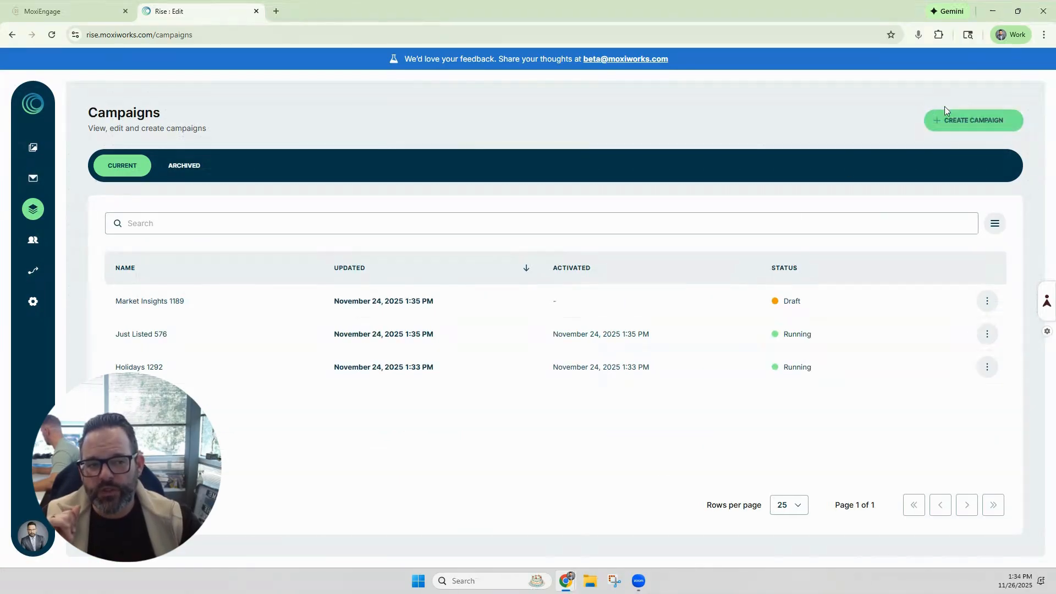
left_click(966, 125)
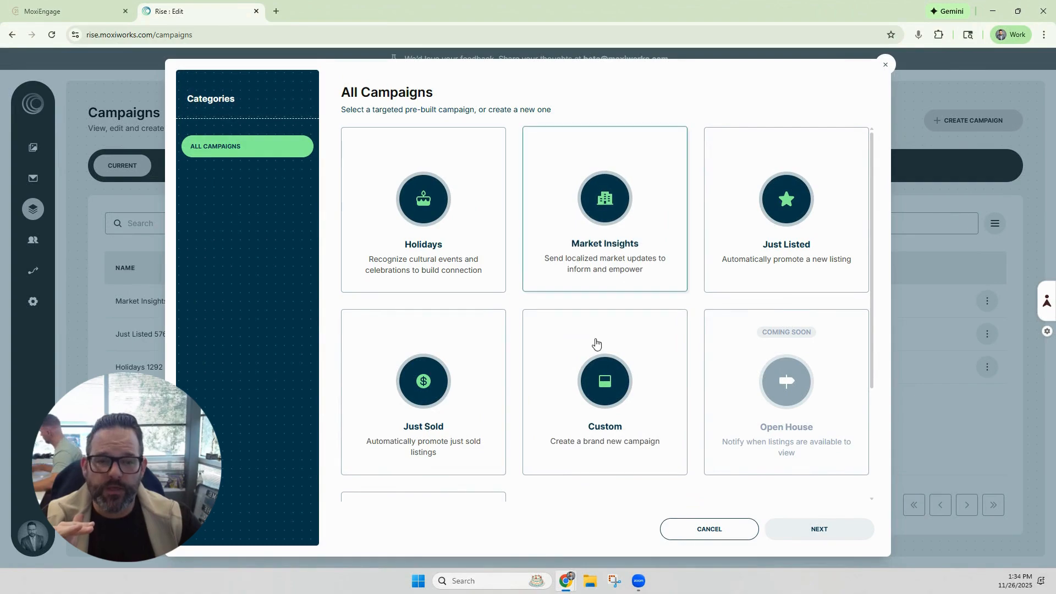
left_click(601, 374)
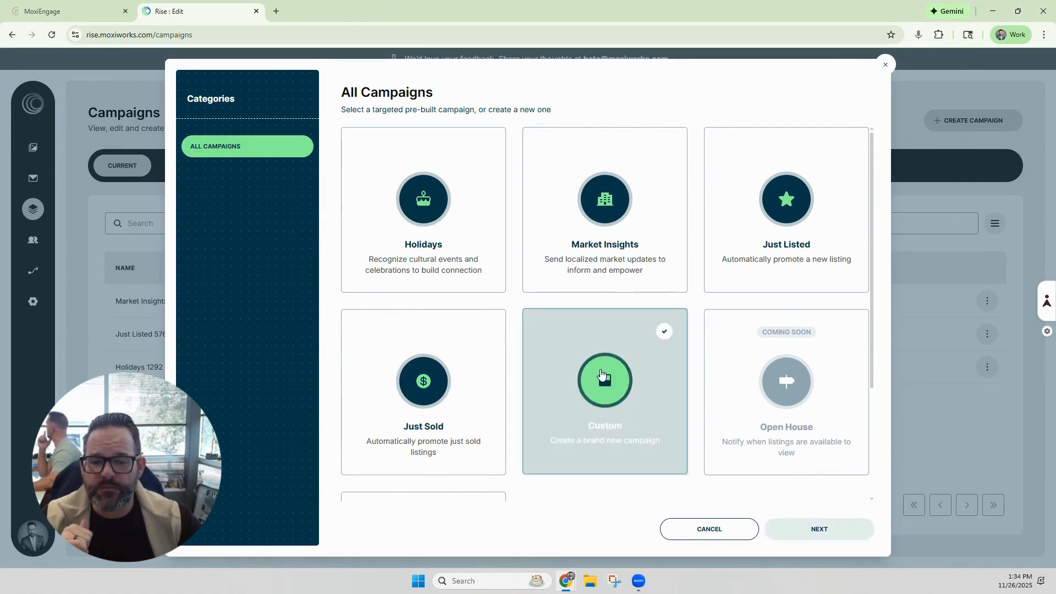
left_click(824, 529)
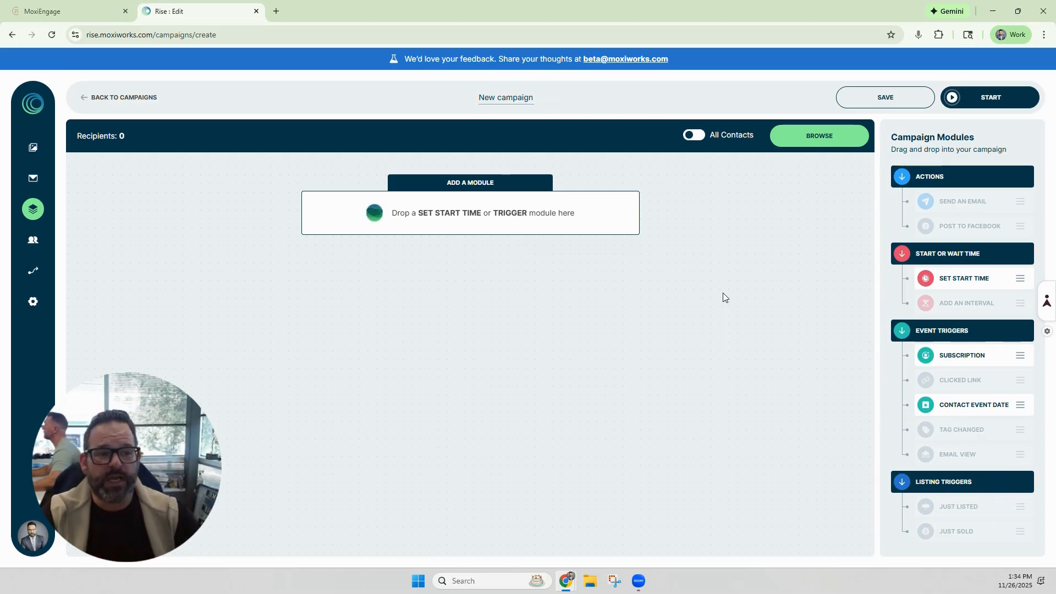
Step: Add a Set Start Time module scheduled for Friday, November 28 2025, 11:00 am
left_click_drag(968, 279, 462, 220)
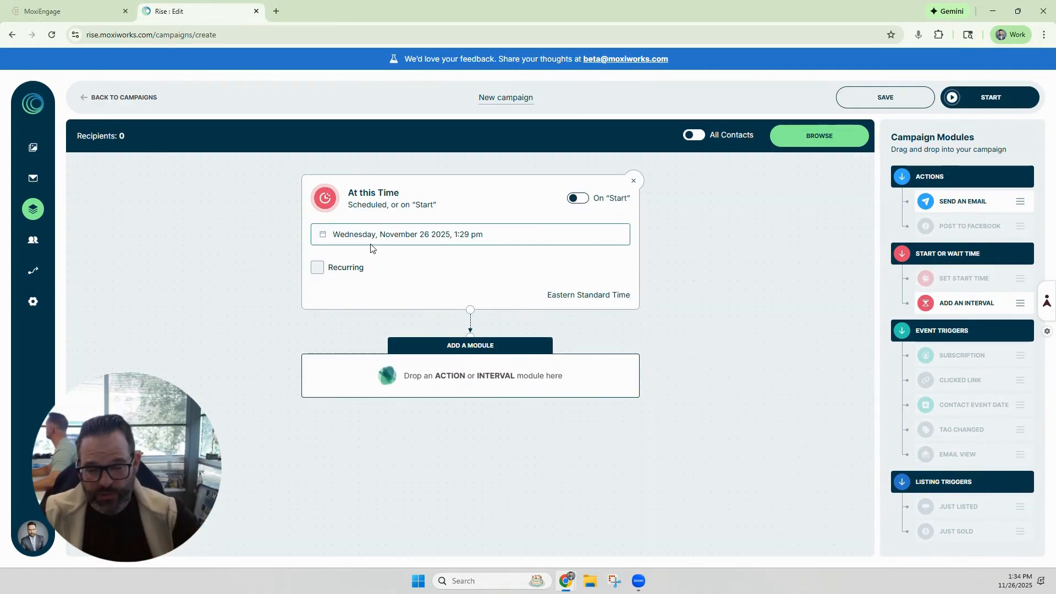
left_click(323, 241)
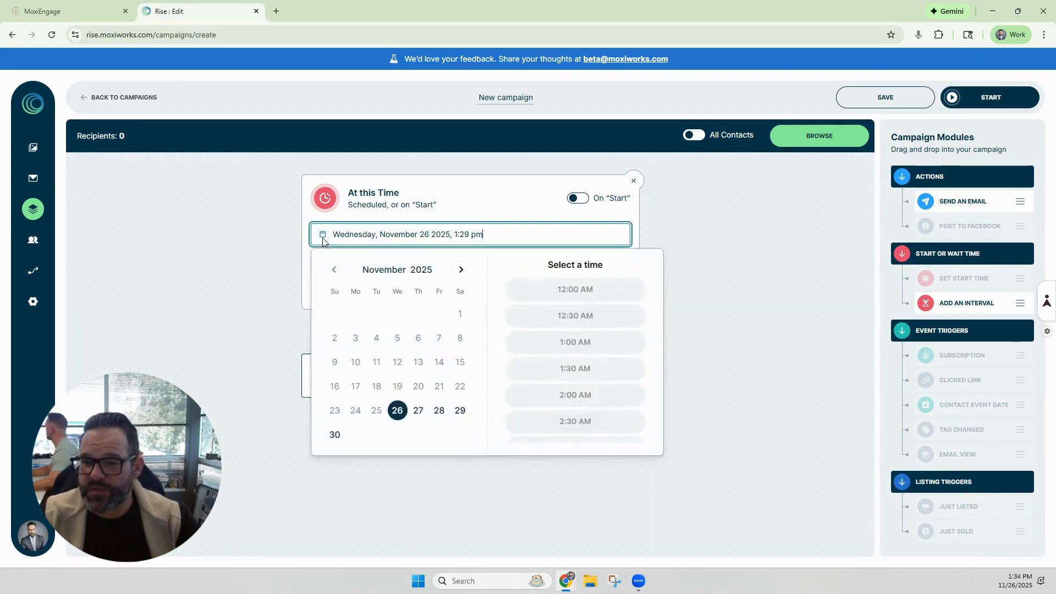
left_click(440, 411)
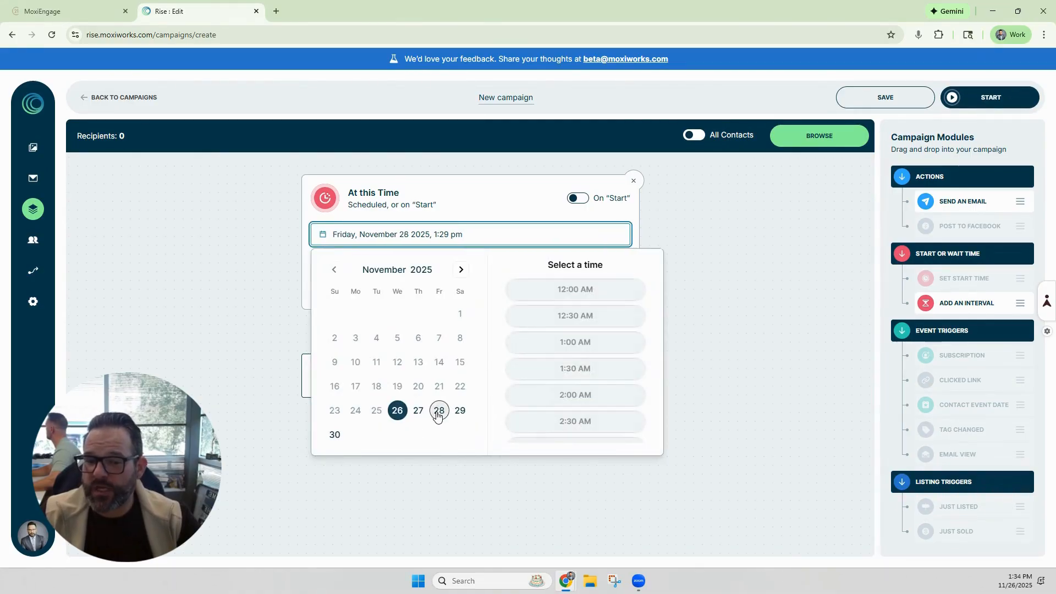
scroll(583, 352, "down", 5)
scroll(591, 355, "down", 4)
left_click(593, 369)
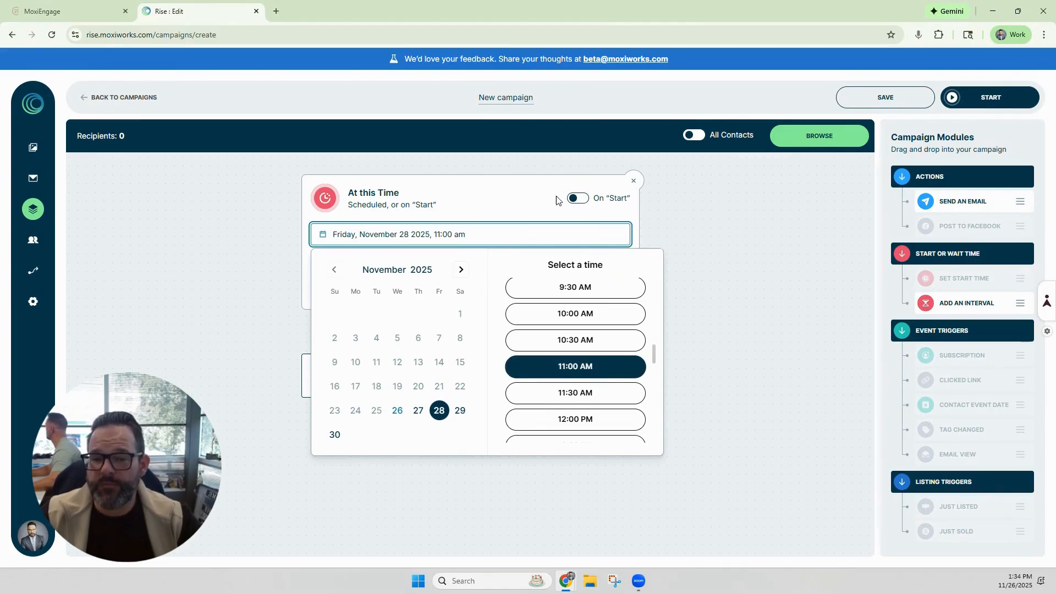
left_click(507, 214)
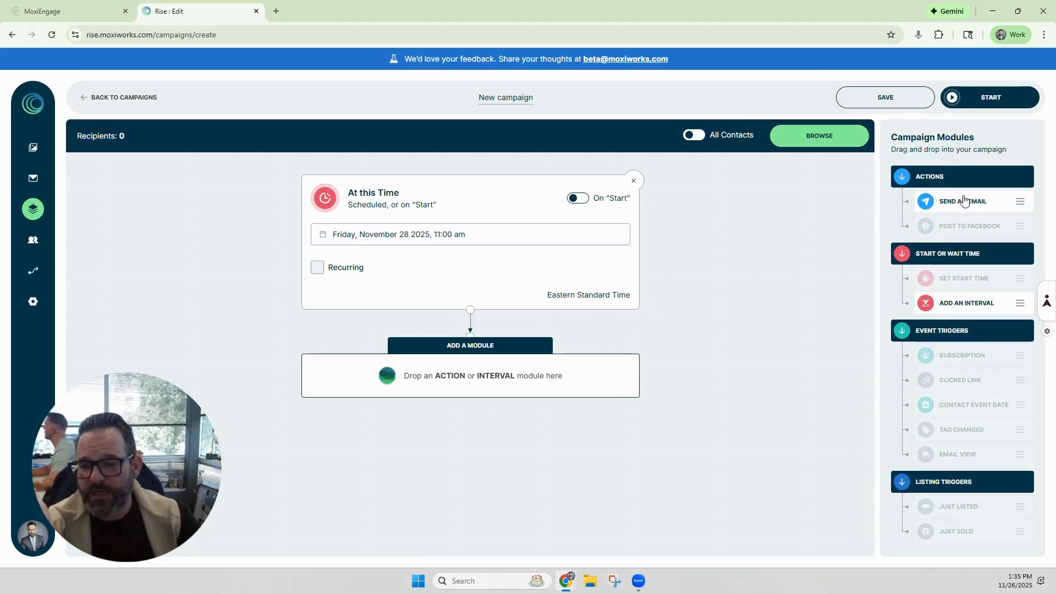
Step: Add a Send an Email module, select the Toys for Tots email and preview it
left_click_drag(964, 199, 459, 370)
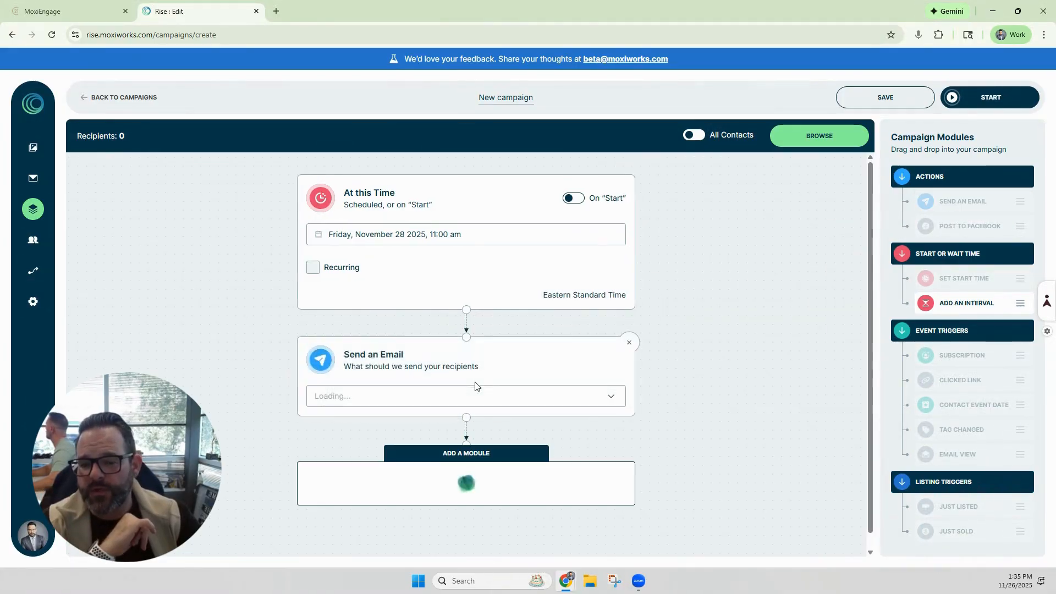
left_click(611, 398)
left_click(345, 429)
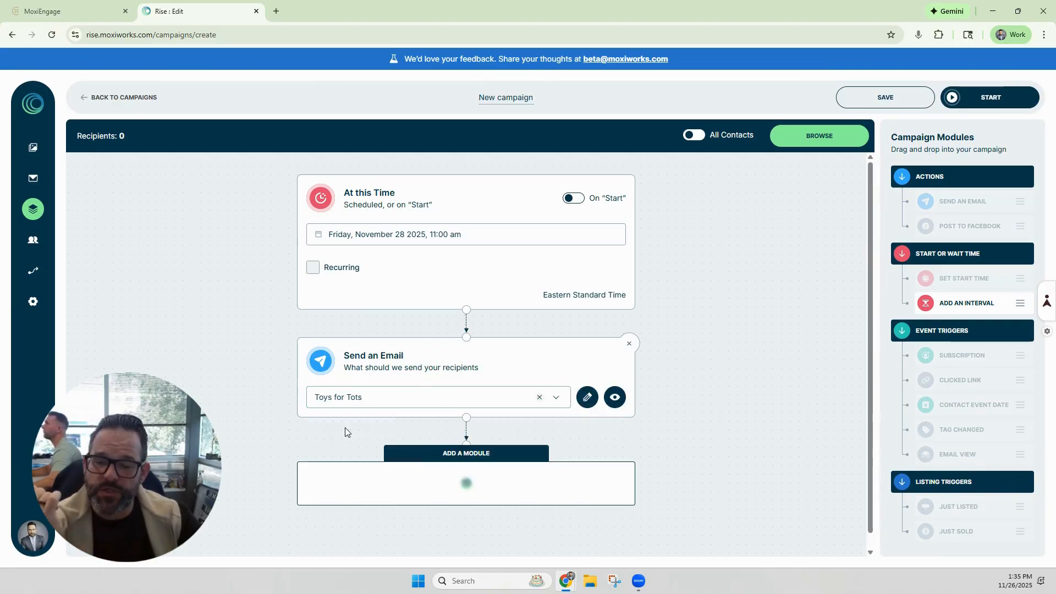
left_click(615, 397)
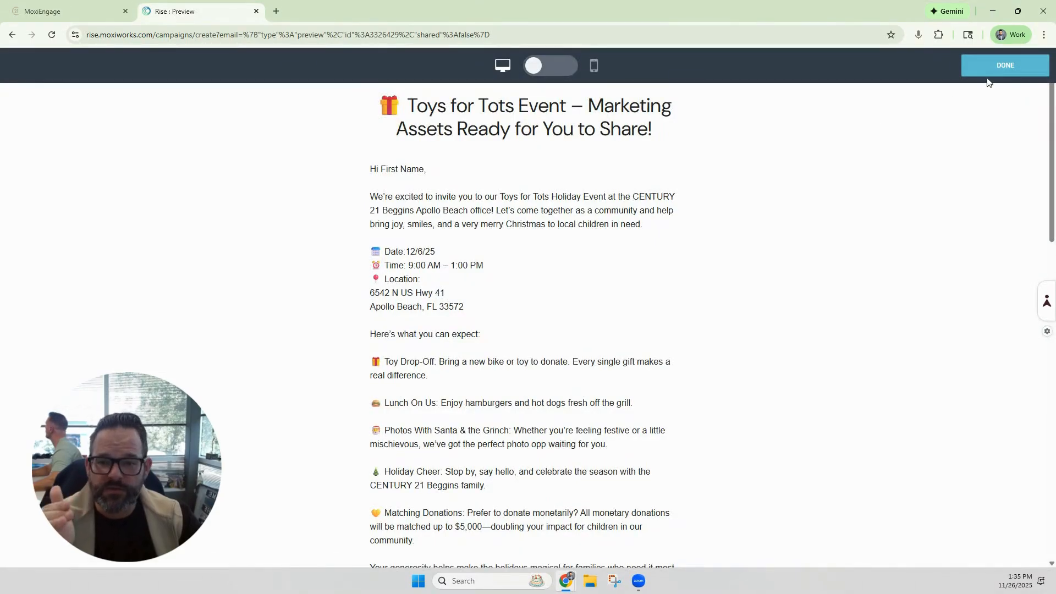
left_click(989, 70)
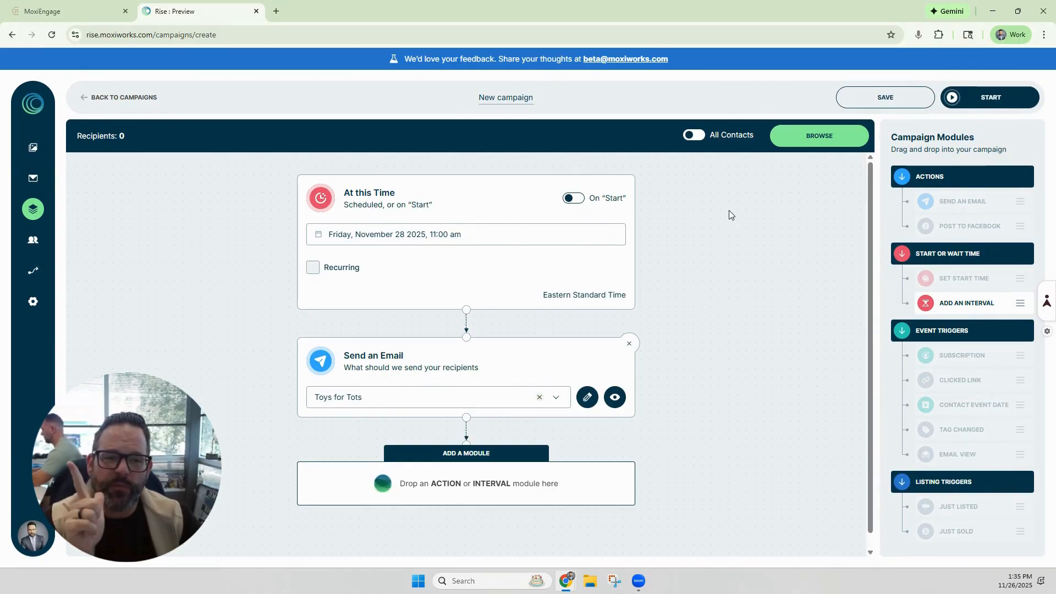
Step: Browse the available recipient tags, SmartGroups and contacts without selecting any
left_click(690, 136)
left_click(692, 135)
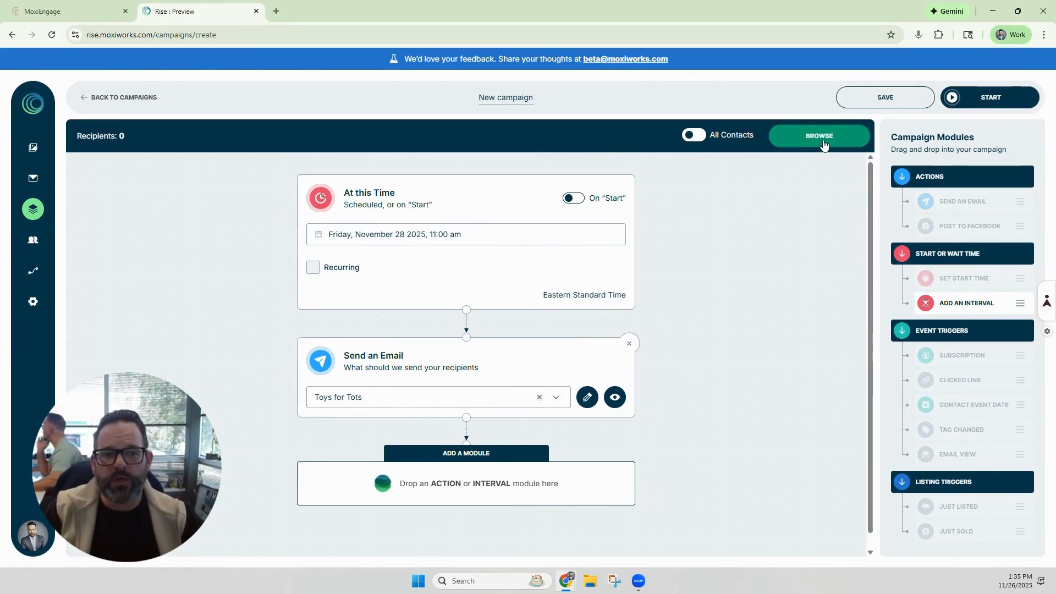
left_click(799, 144)
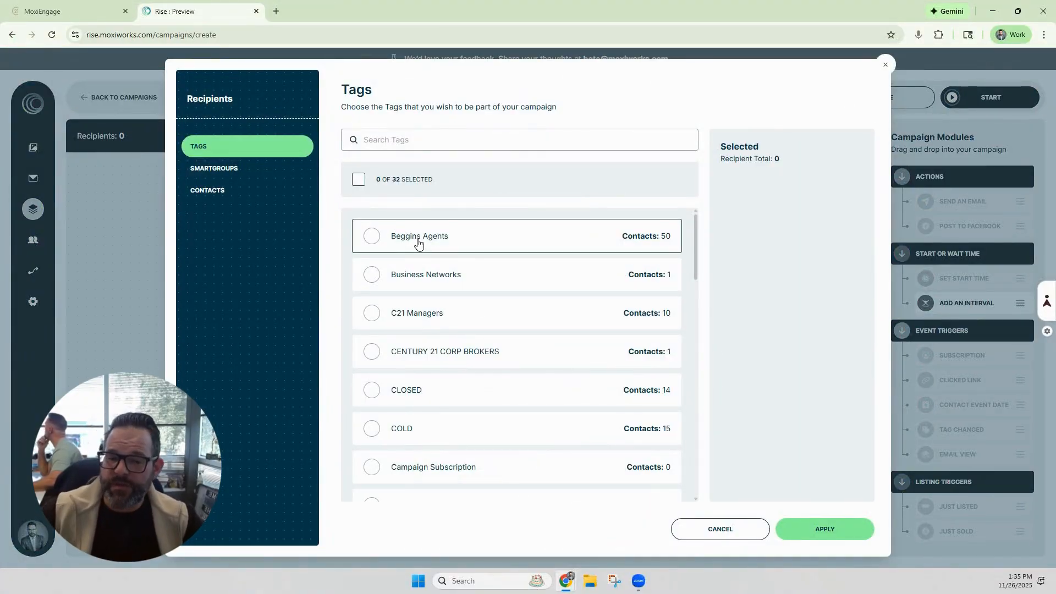
scroll(459, 292, "down", 8)
scroll(461, 294, "down", 2)
left_click(236, 171)
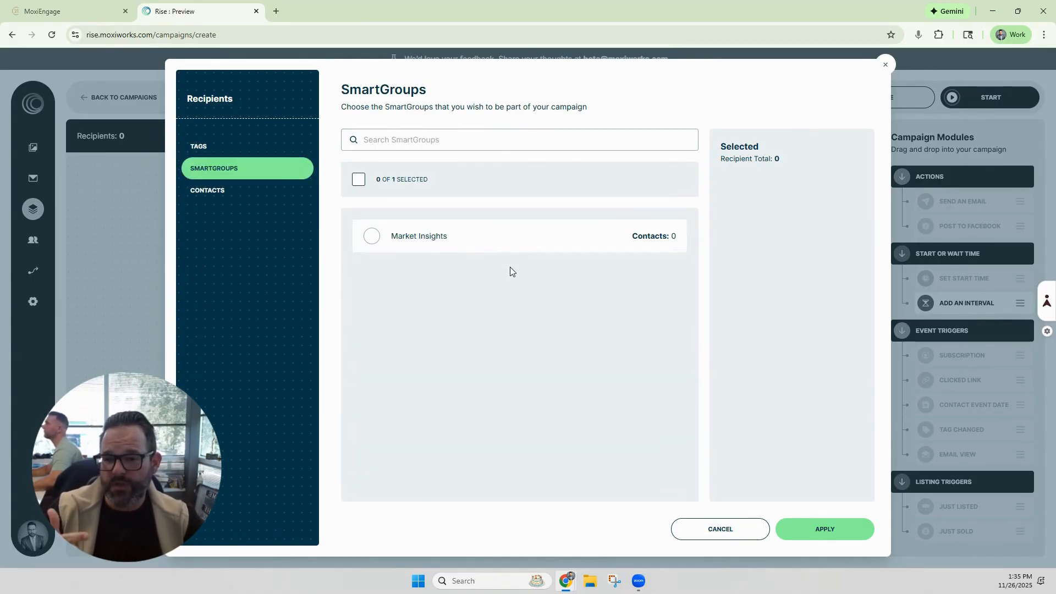
left_click(214, 194)
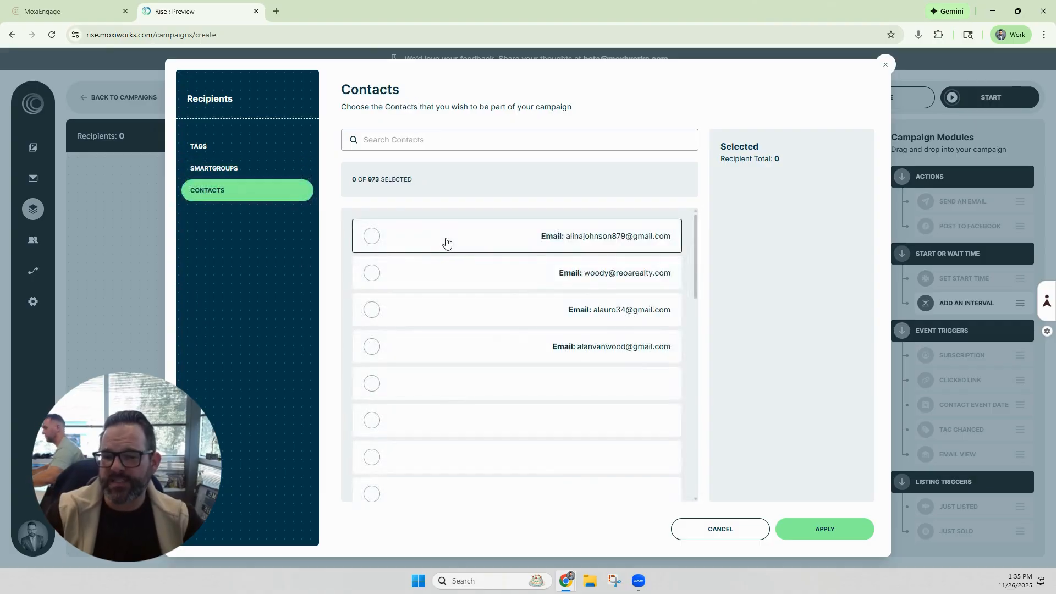
scroll(477, 314, "down", 10)
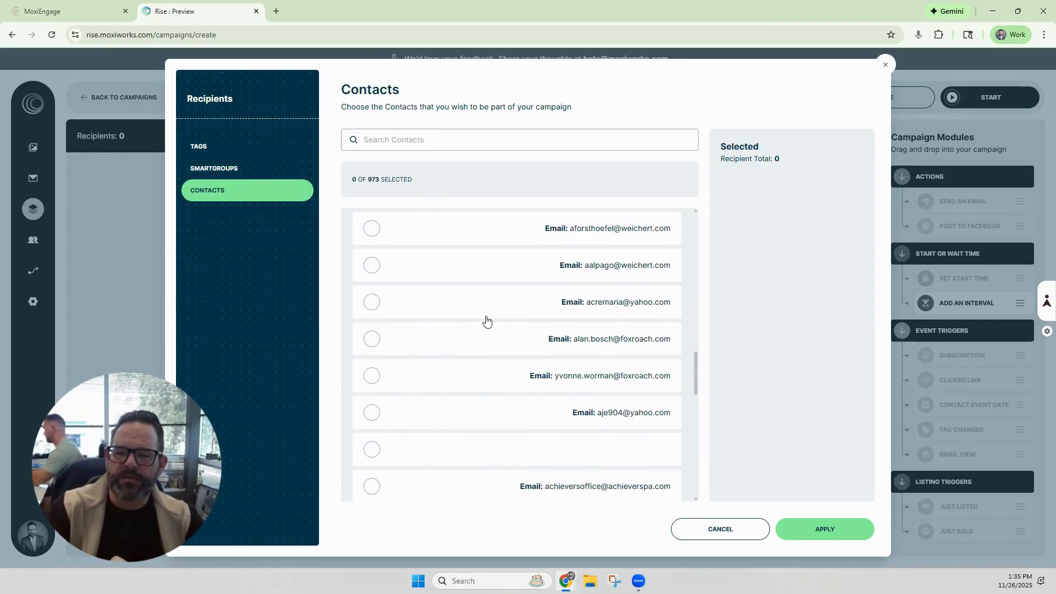
scroll(490, 316, "up", 5)
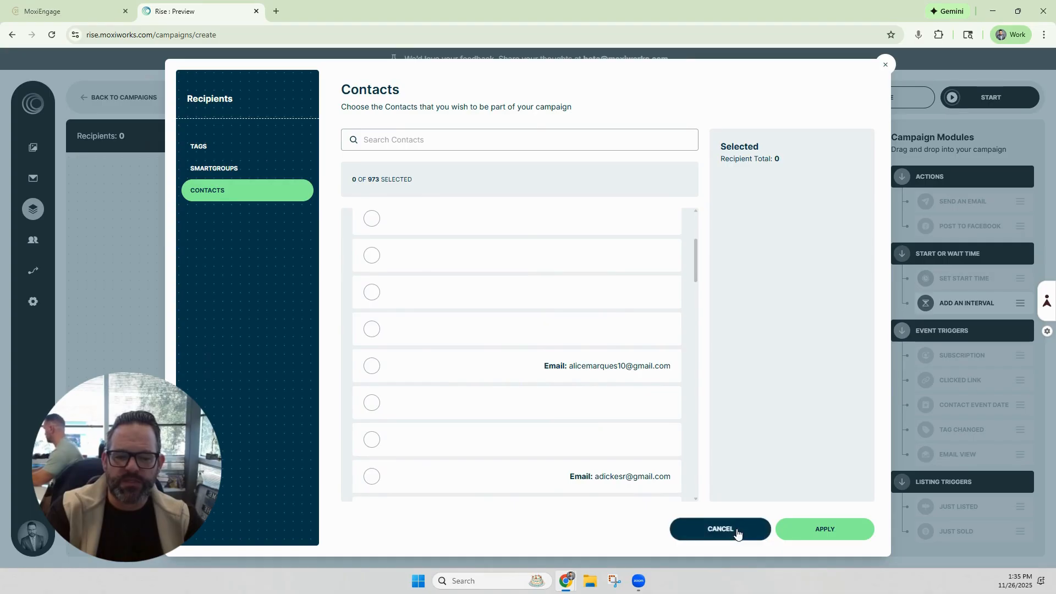
left_click(737, 531)
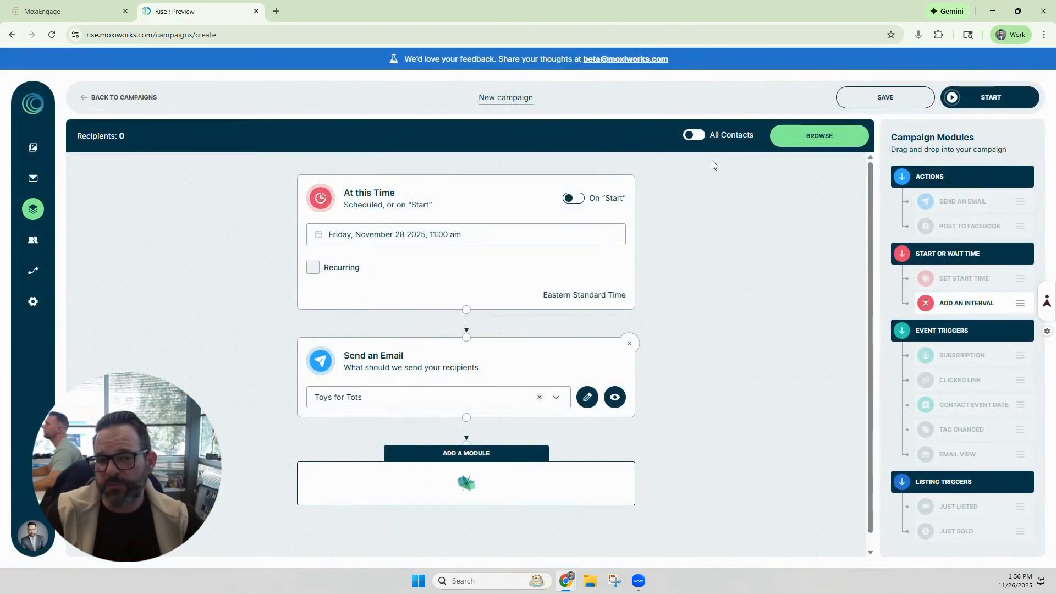
Step: Set the campaign recipients to All Contacts and save the campaign
left_click(691, 140)
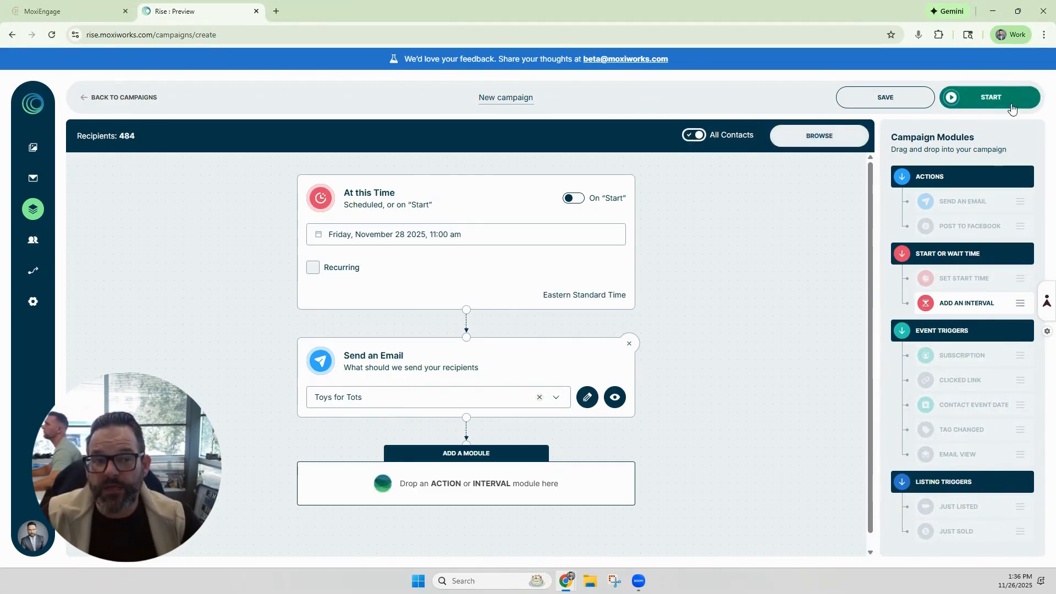
left_click(885, 97)
Step: Rename the campaign to Toys for Tots
left_click(515, 99)
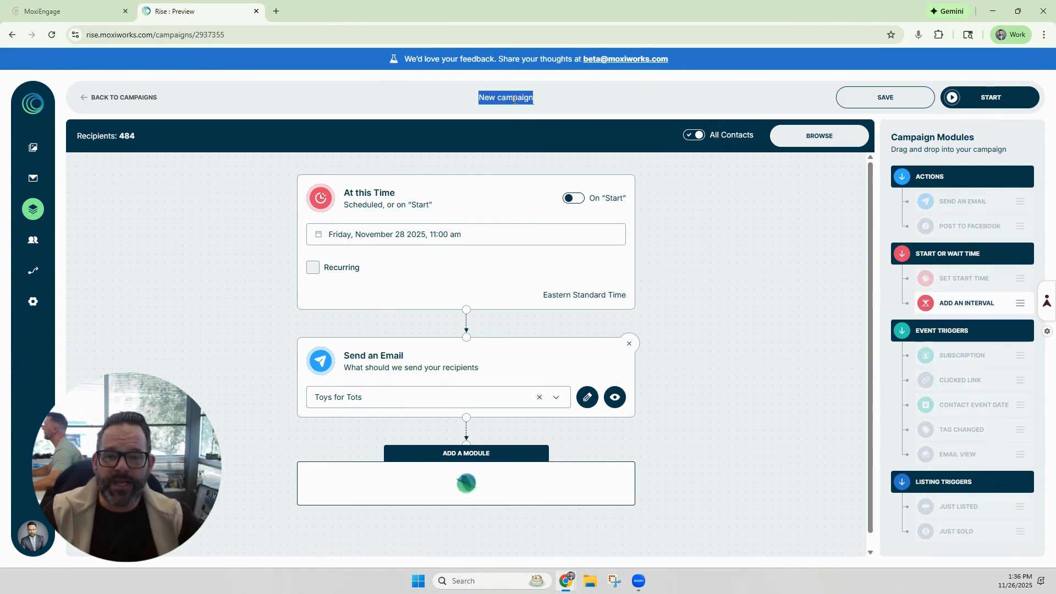
type("To")
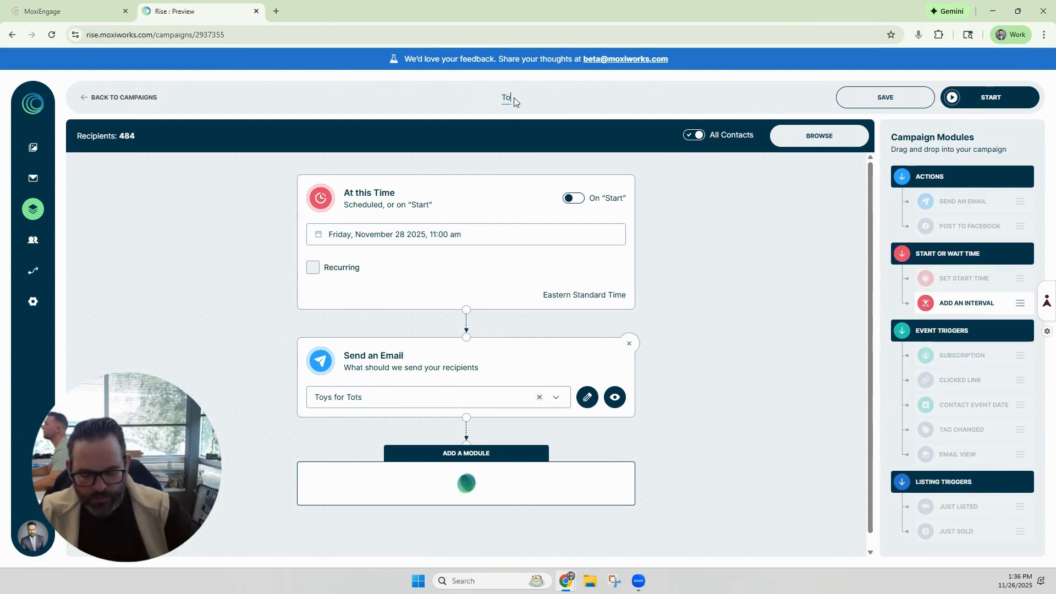
type("ys")
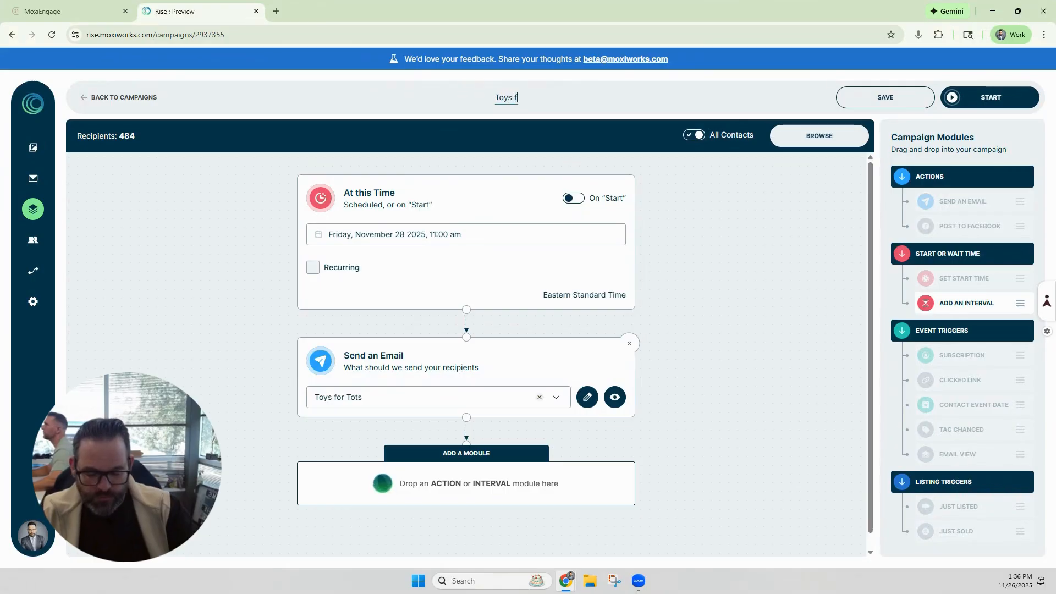
type(" for Tots")
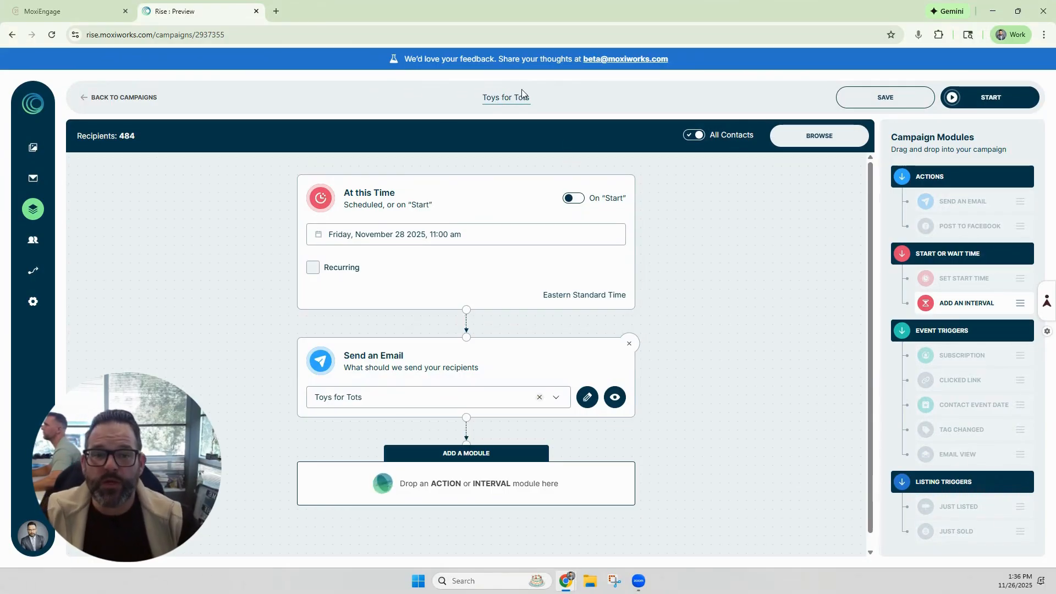
key("Return")
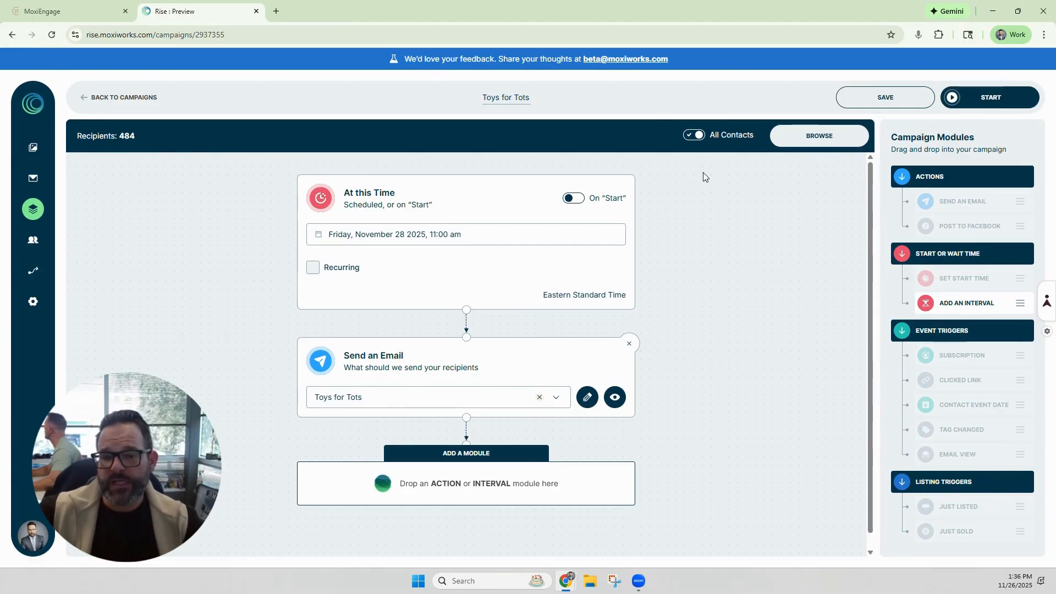
Step: Save the campaign and start it
left_click(878, 103)
left_click(979, 100)
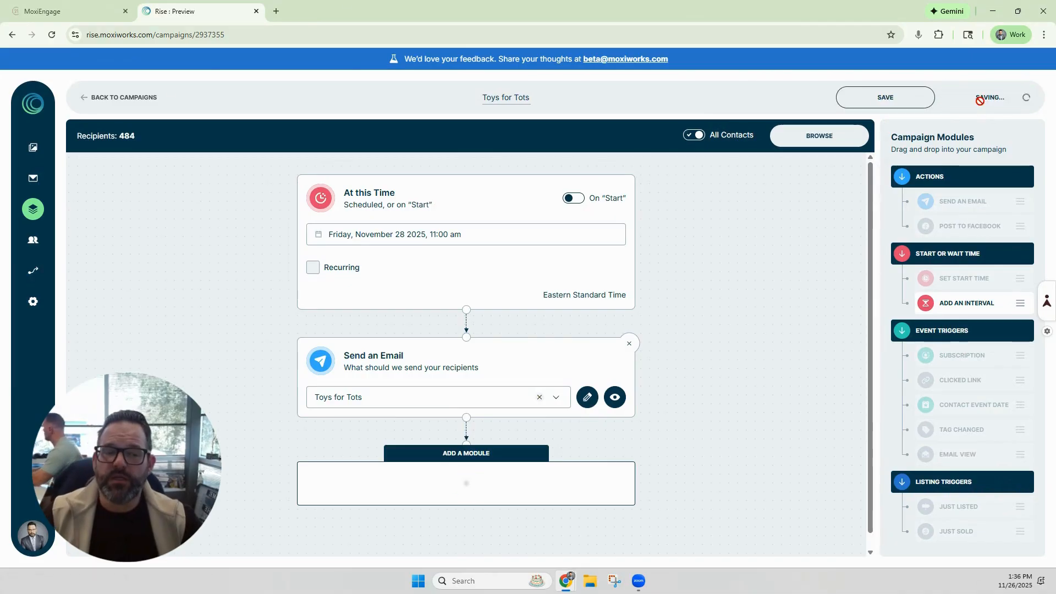
left_click(981, 101)
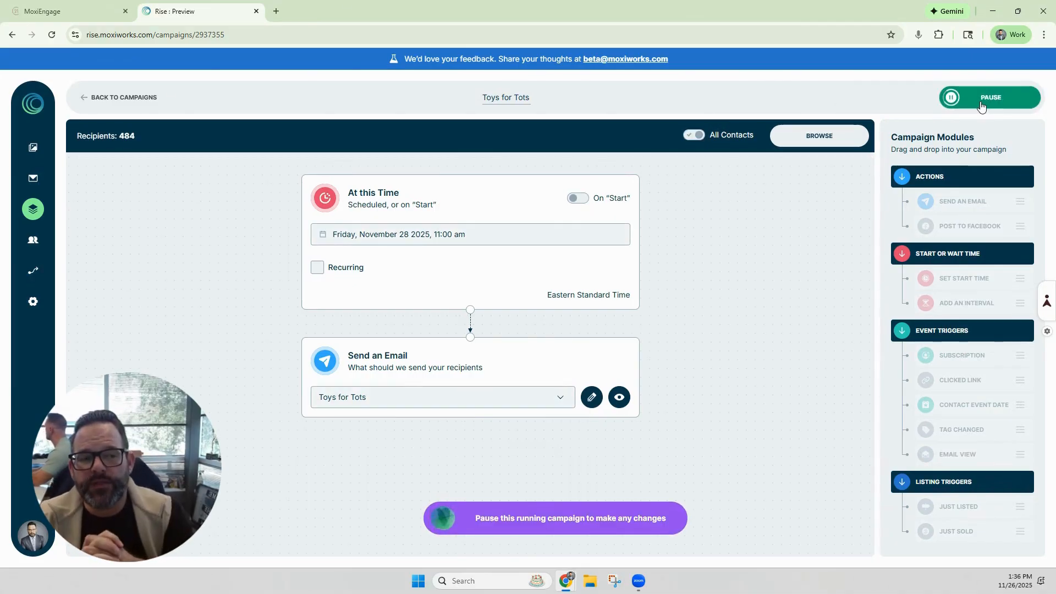